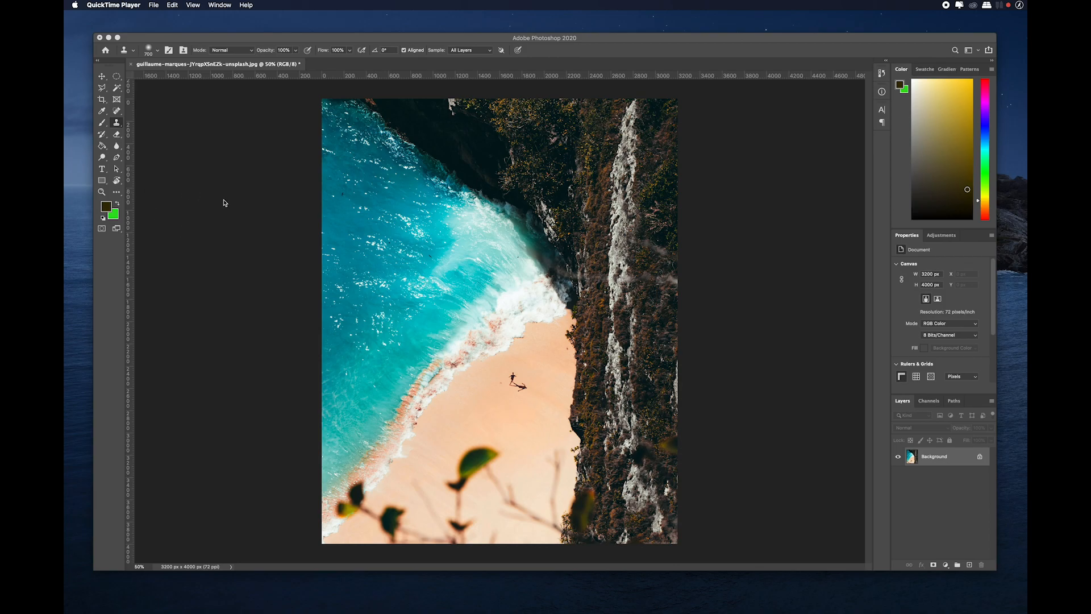
- Activate the Clone Stamp Tool and look at its layer sampling options
left_click(118, 124)
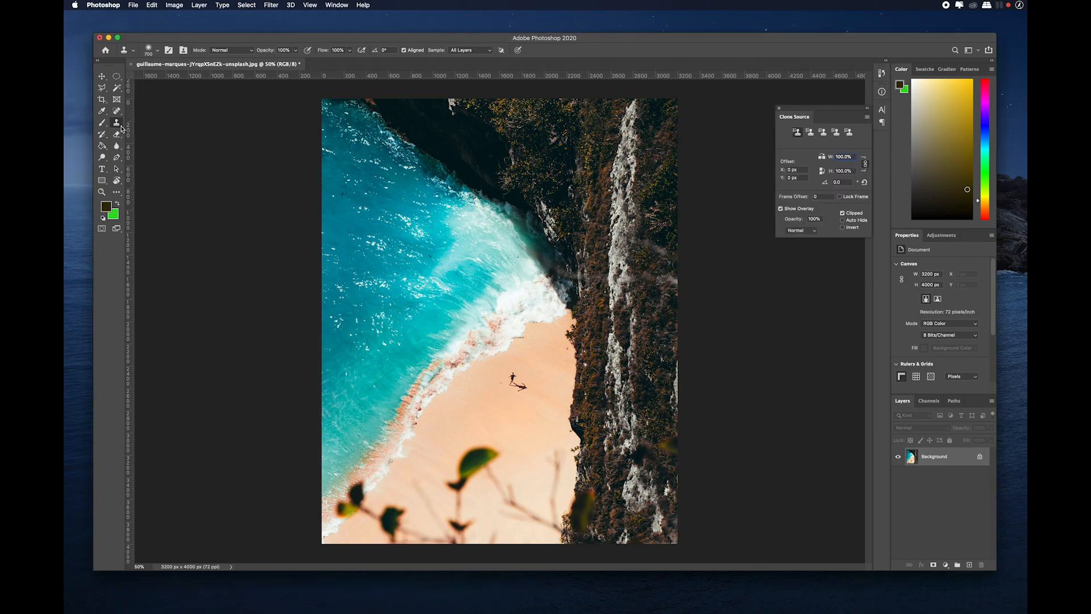
left_click(121, 129)
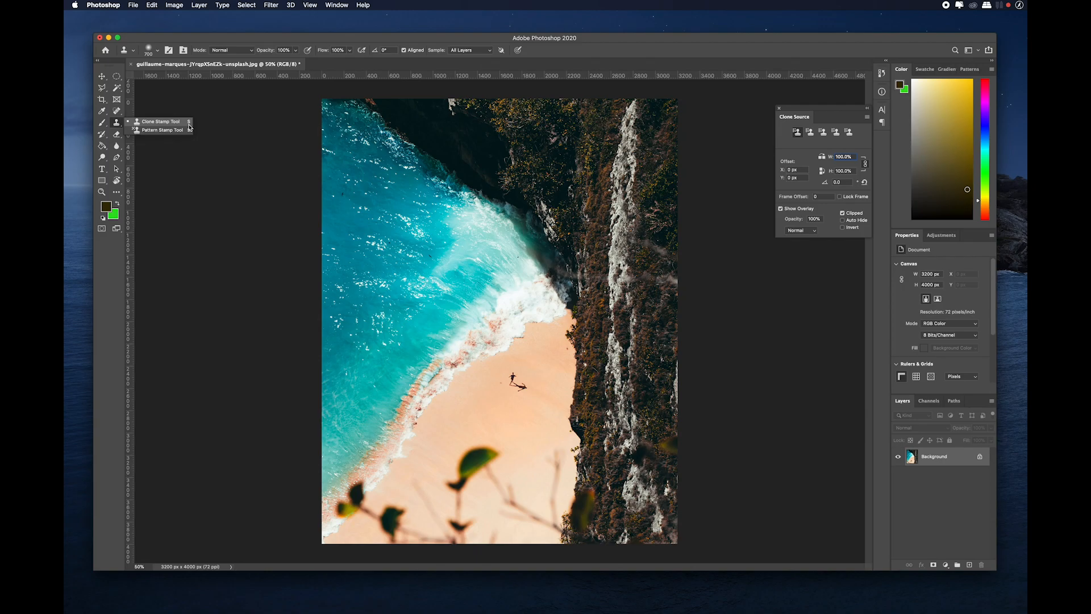
left_click(143, 121)
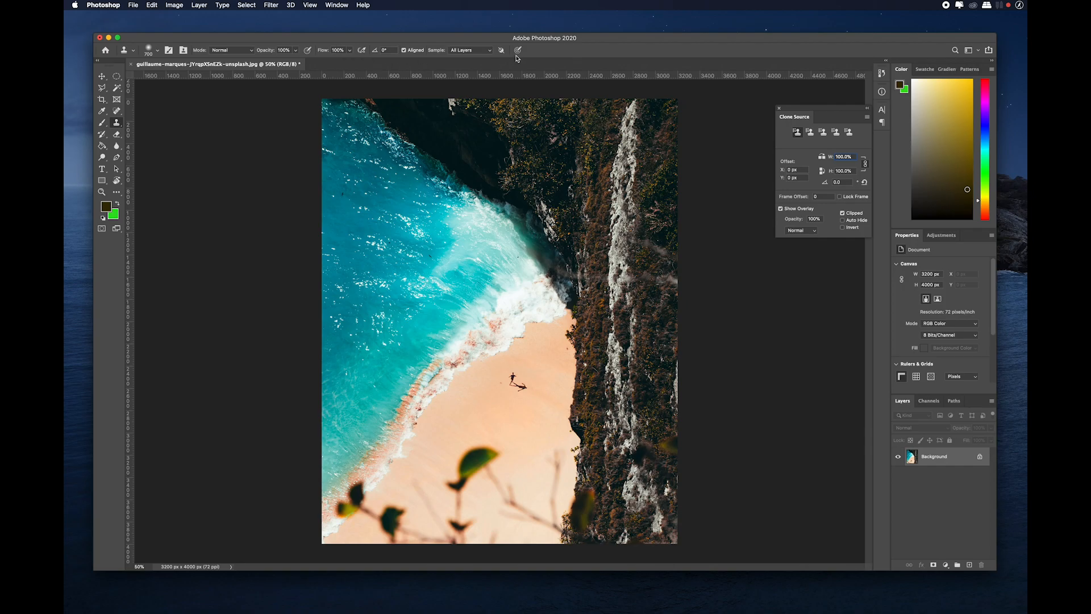
left_click(489, 50)
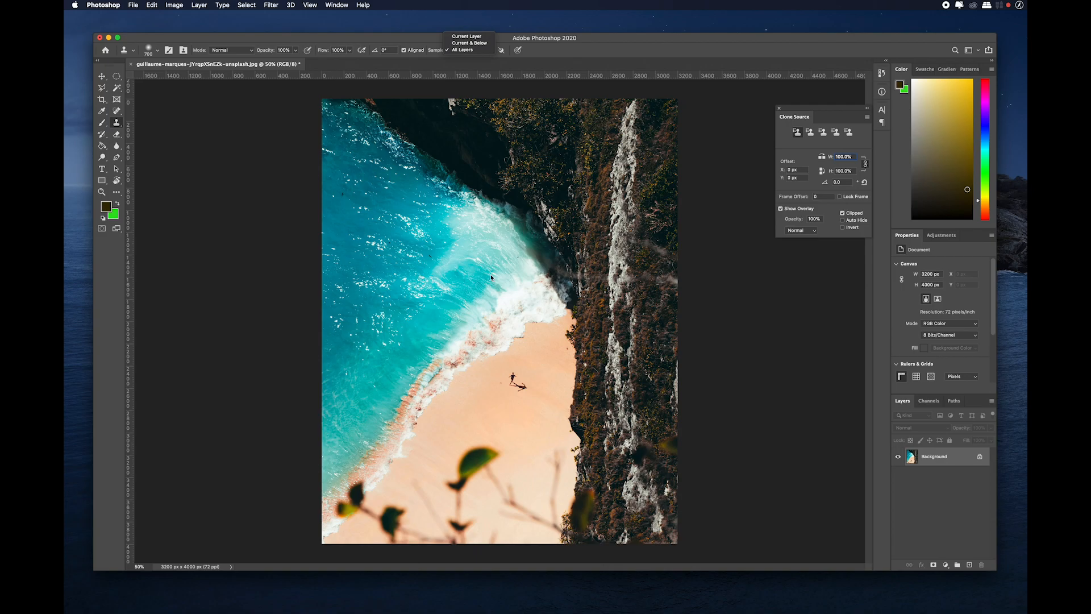
left_click(481, 287)
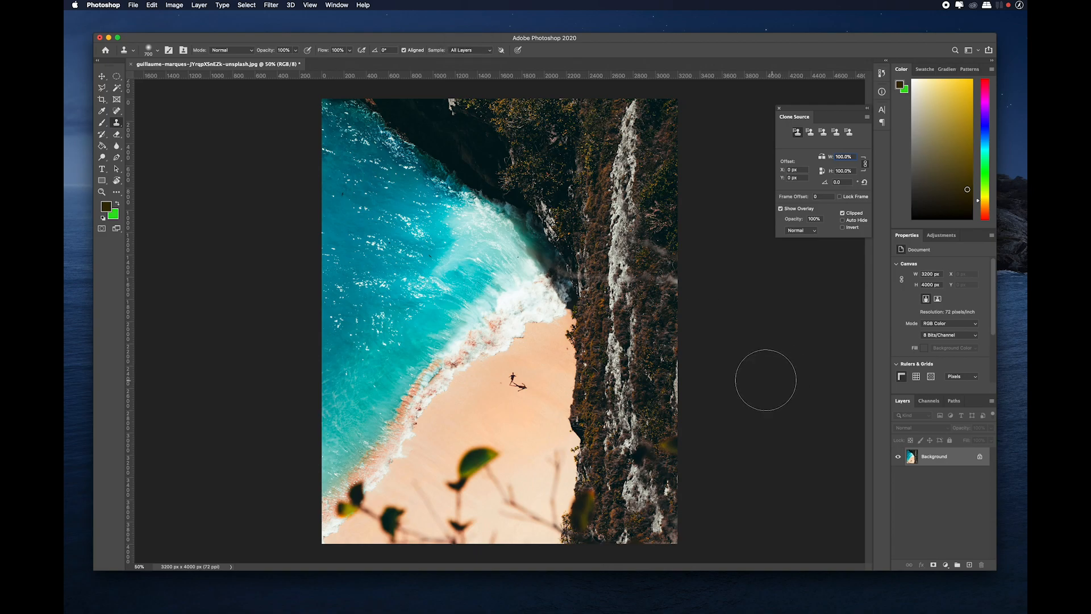
- Add a new empty layer above the Background and set the clone sampling to Current Layer
left_click(970, 565)
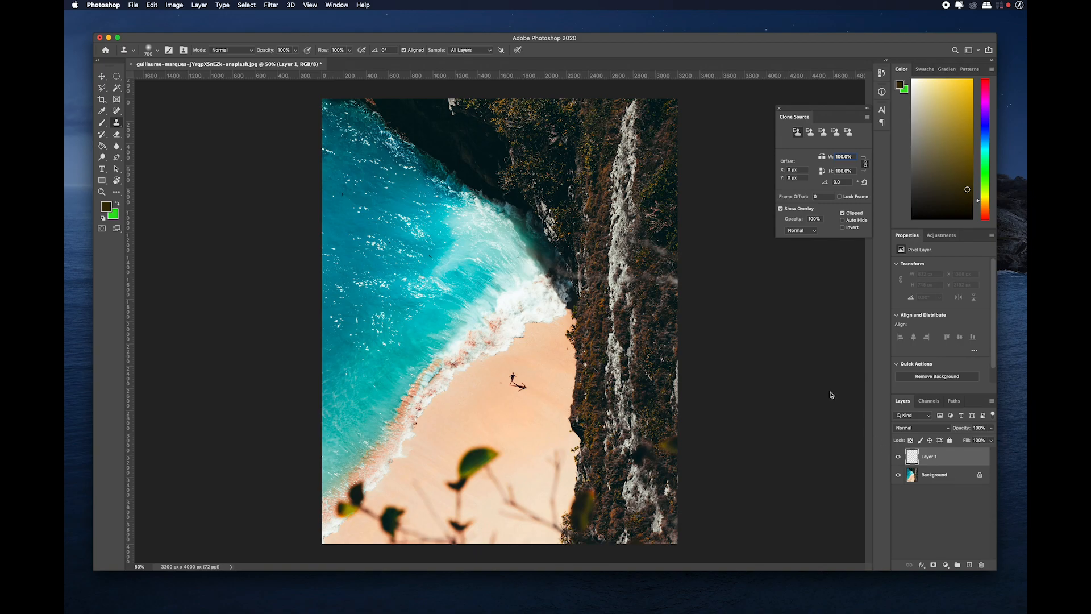
left_click(489, 52)
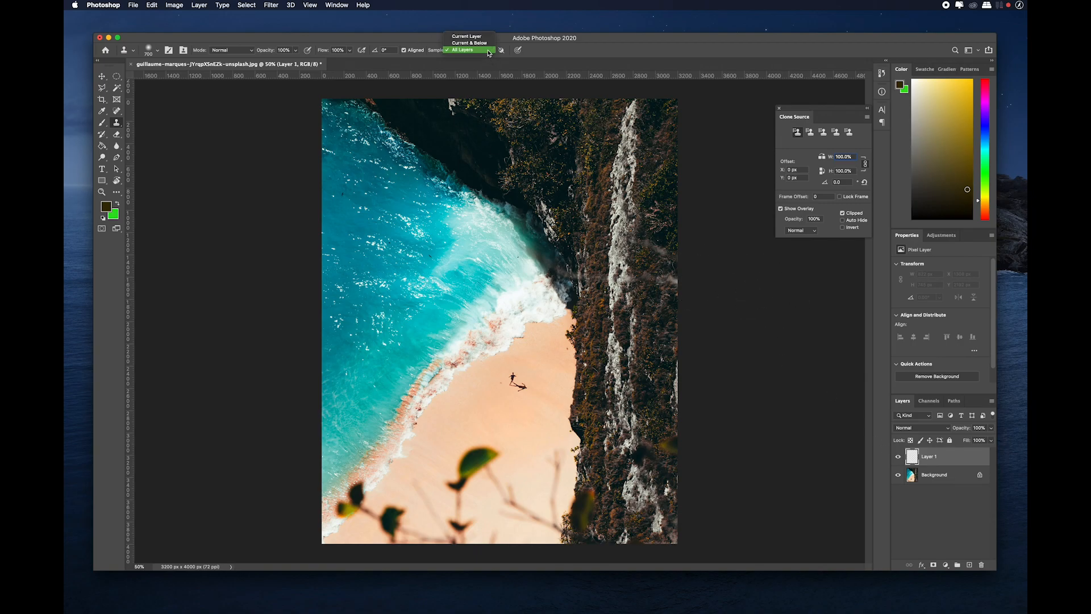
left_click(487, 37)
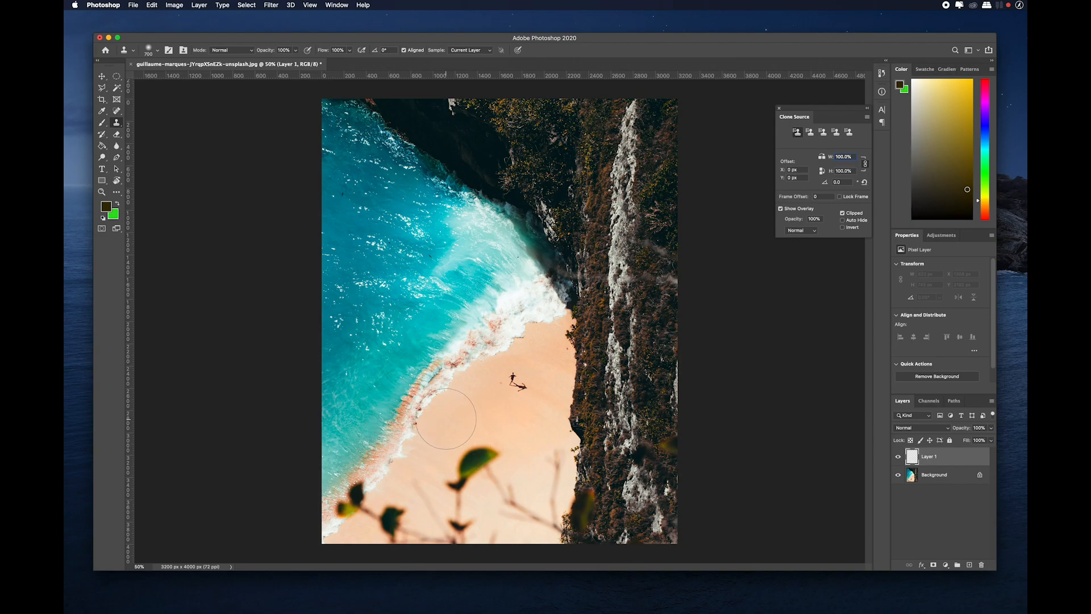
- Try to clone on the empty layer, using a source point on the sand below the walking figure
left_click(480, 413)
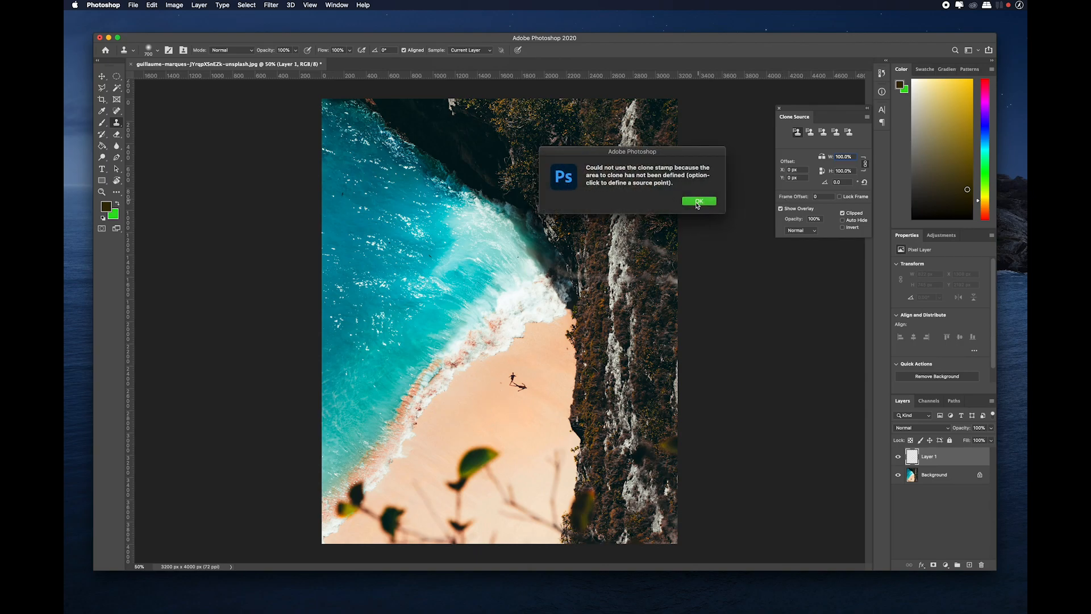
left_click(699, 202)
left_click(465, 418, "alt")
mouse_move(521, 380)
left_mouse_down()
mouse_move(477, 386)
mouse_move(583, 363)
mouse_move(546, 356)
mouse_move(506, 398)
mouse_move(520, 376)
left_mouse_up()
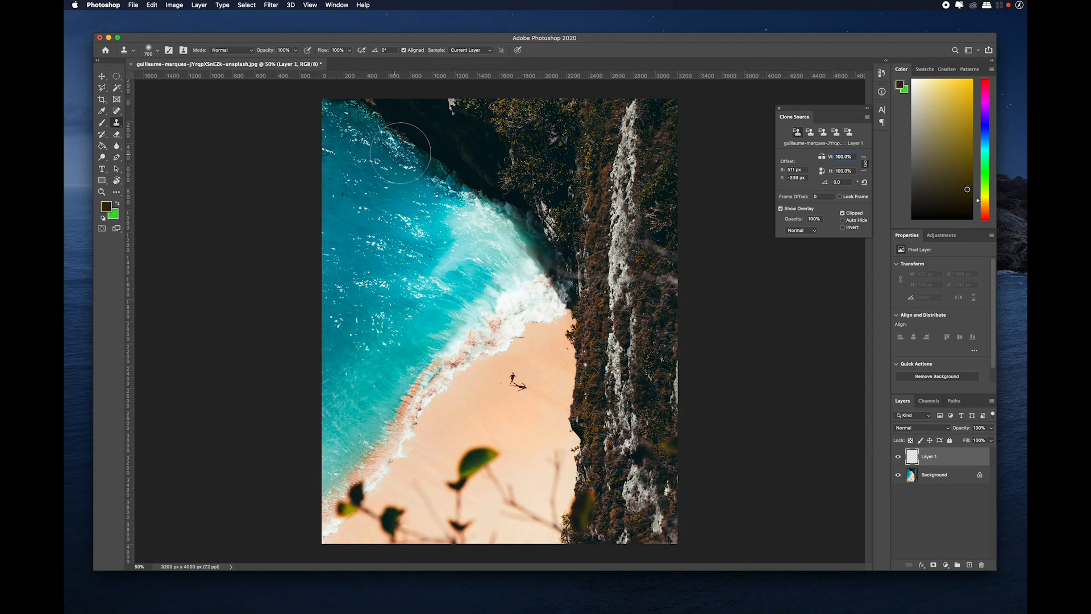
- Set the clone sampling to Current & Below and make the Background layer active
left_click(483, 51)
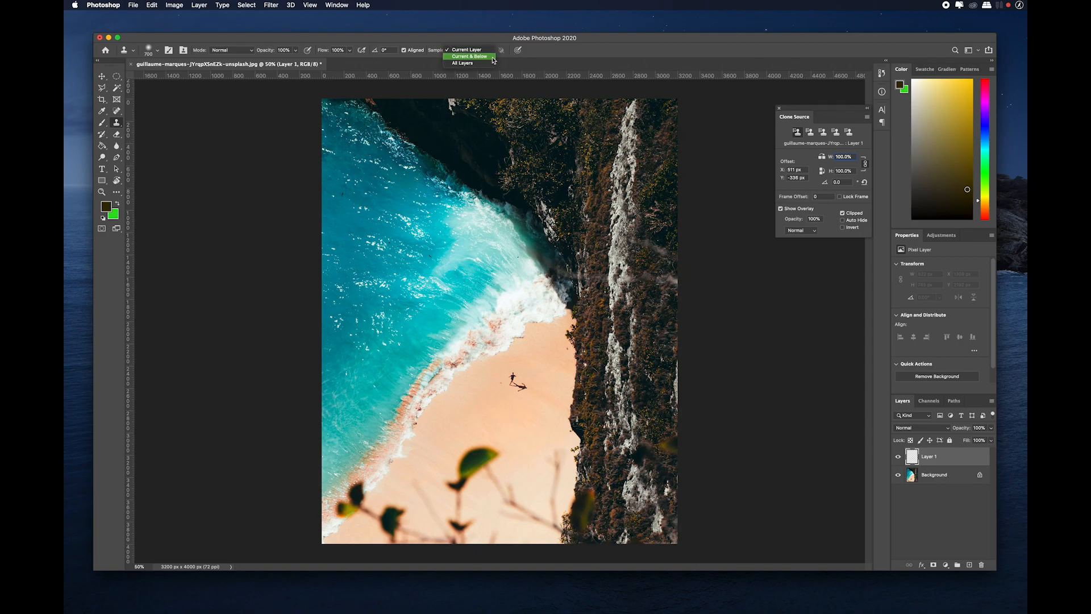
left_click(493, 57)
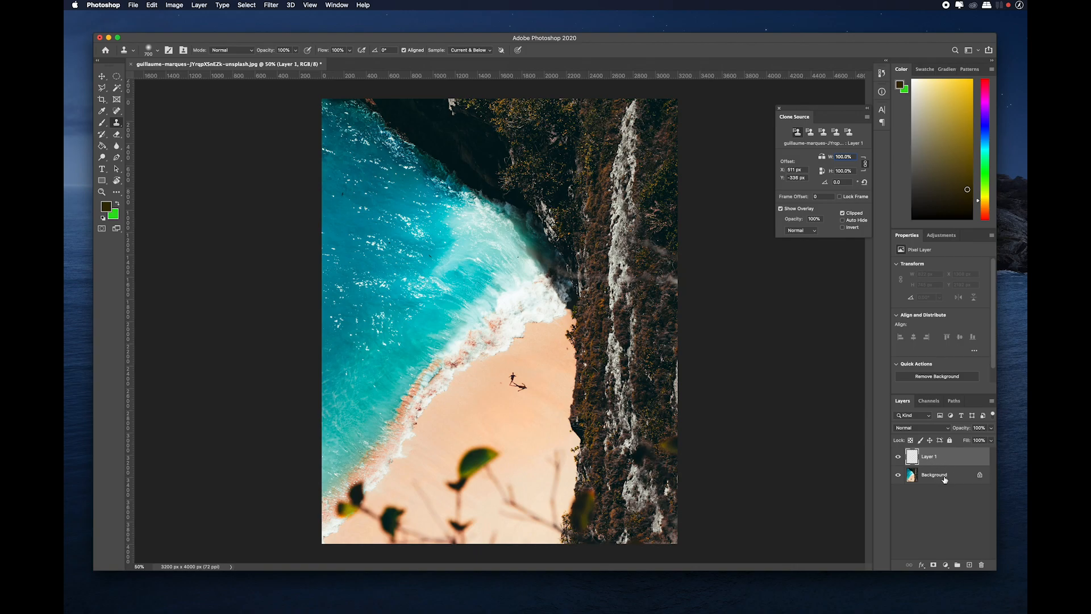
left_click(944, 478)
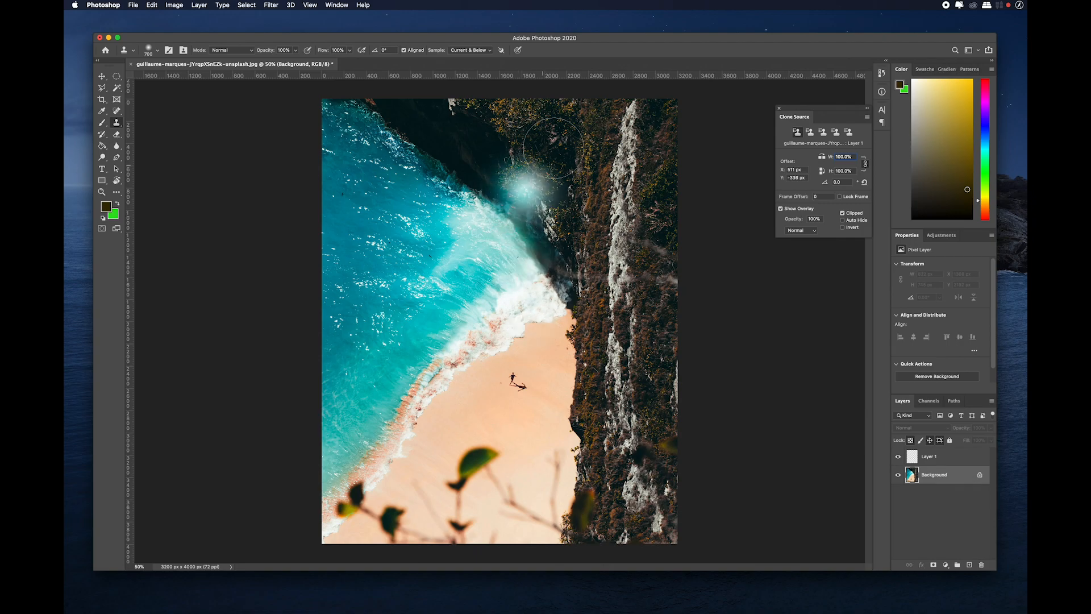
- Set the Clone Stamp sampling to All Layers
left_click(484, 52)
left_click(484, 57)
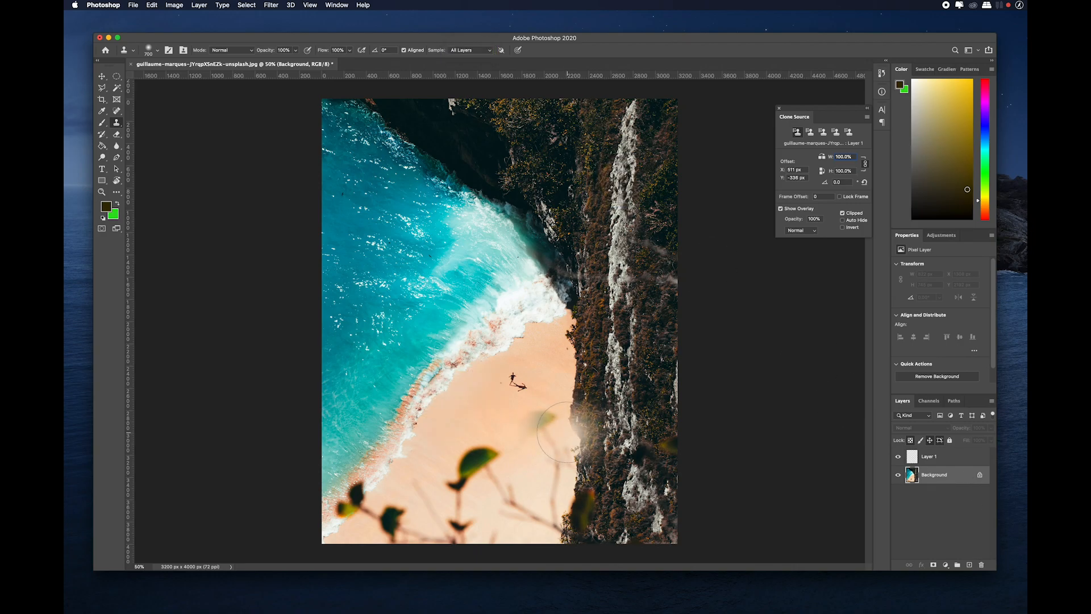
left_click(489, 51)
left_click(490, 52)
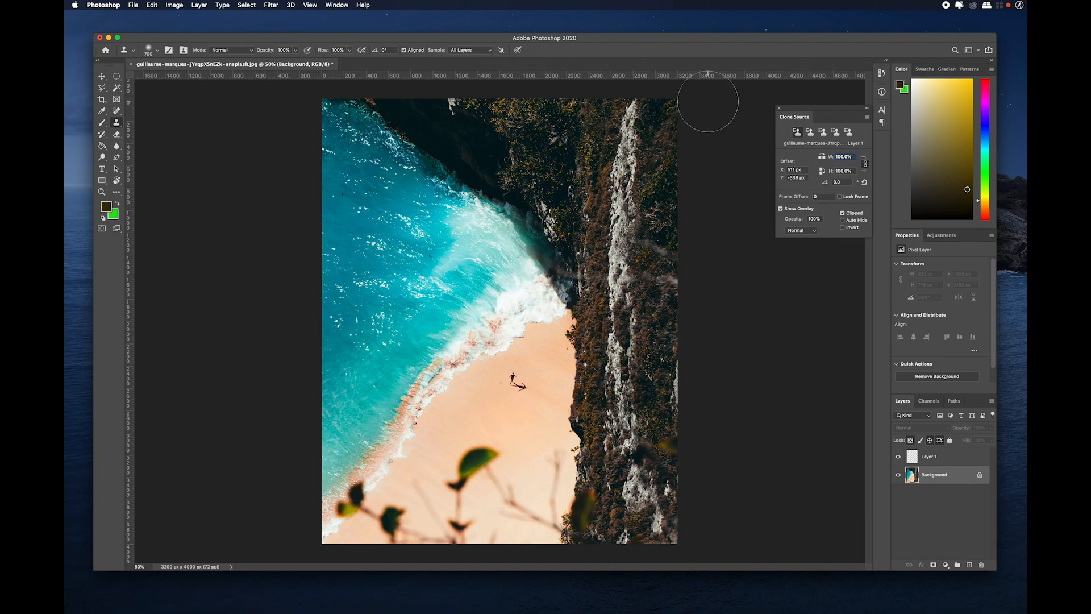
- Close and reopen the Clone Source panel, positioning it in the empty space beside the photo
mouse_move(857, 110)
left_mouse_down()
mouse_move(829, 122)
mouse_move(839, 141)
left_mouse_up()
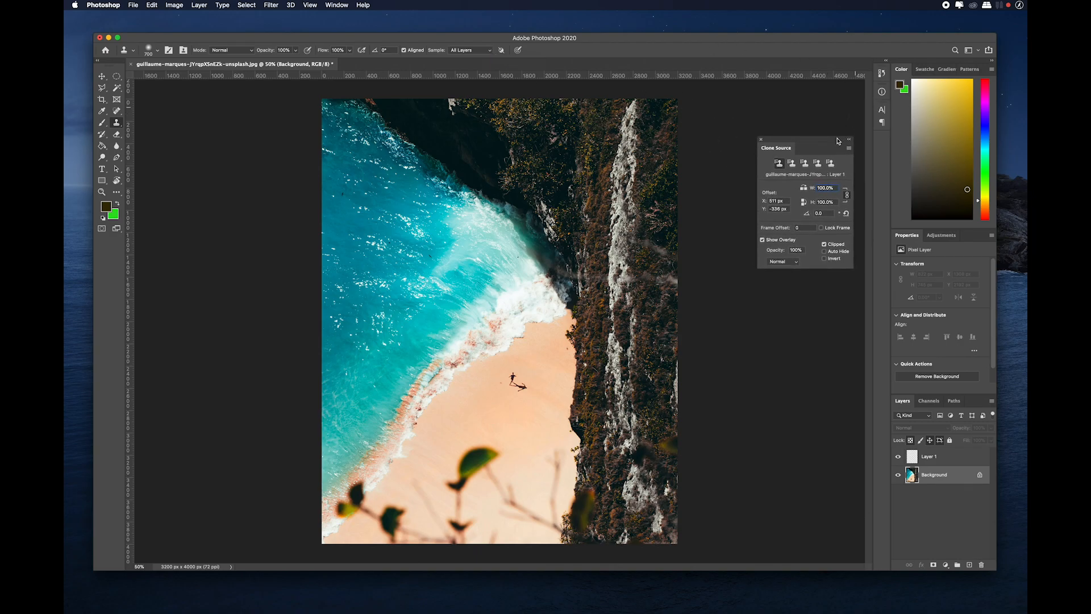
left_click(762, 140)
left_click(331, 6)
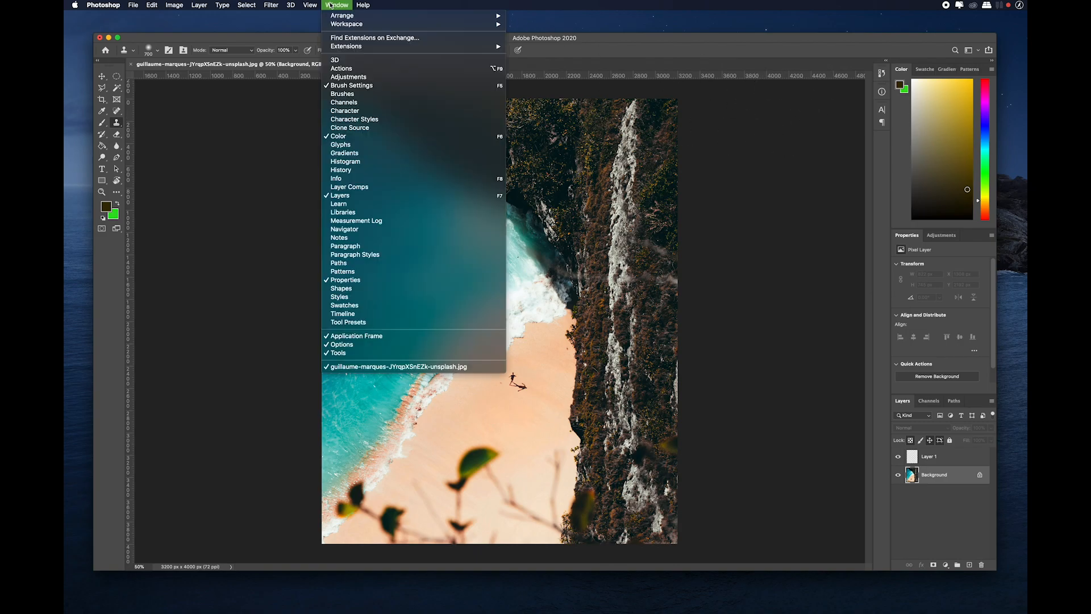
left_click(349, 129)
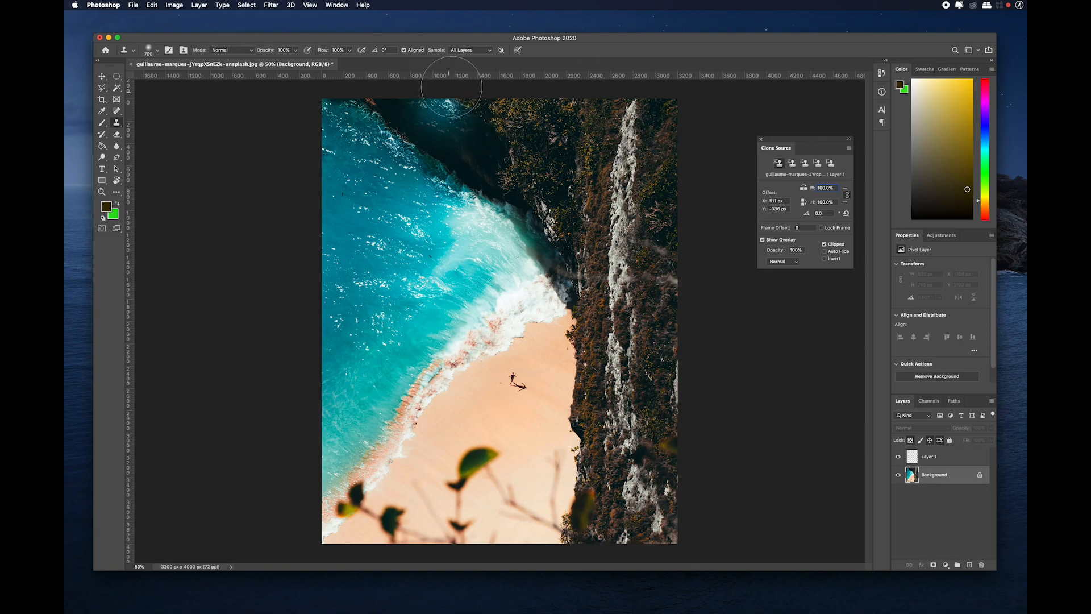
left_click(338, 5)
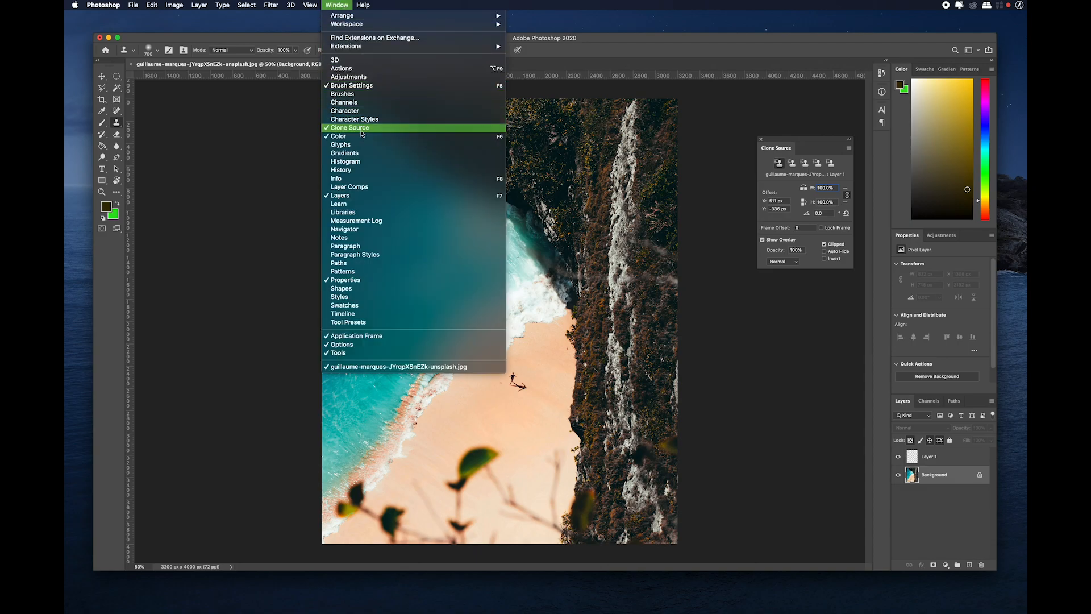
left_click(823, 149)
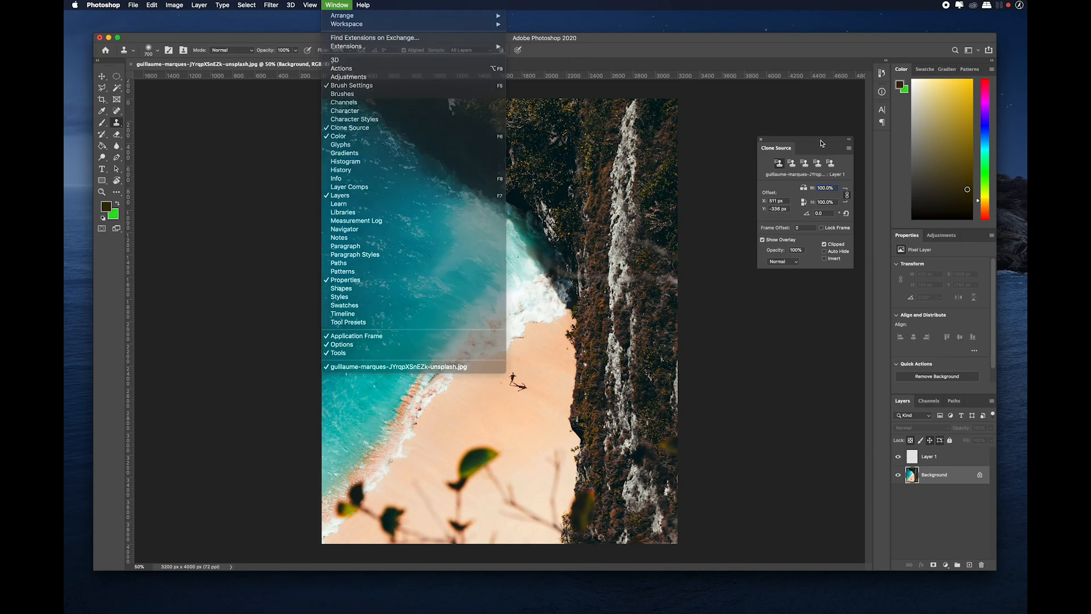
left_click_drag(826, 149, 828, 158)
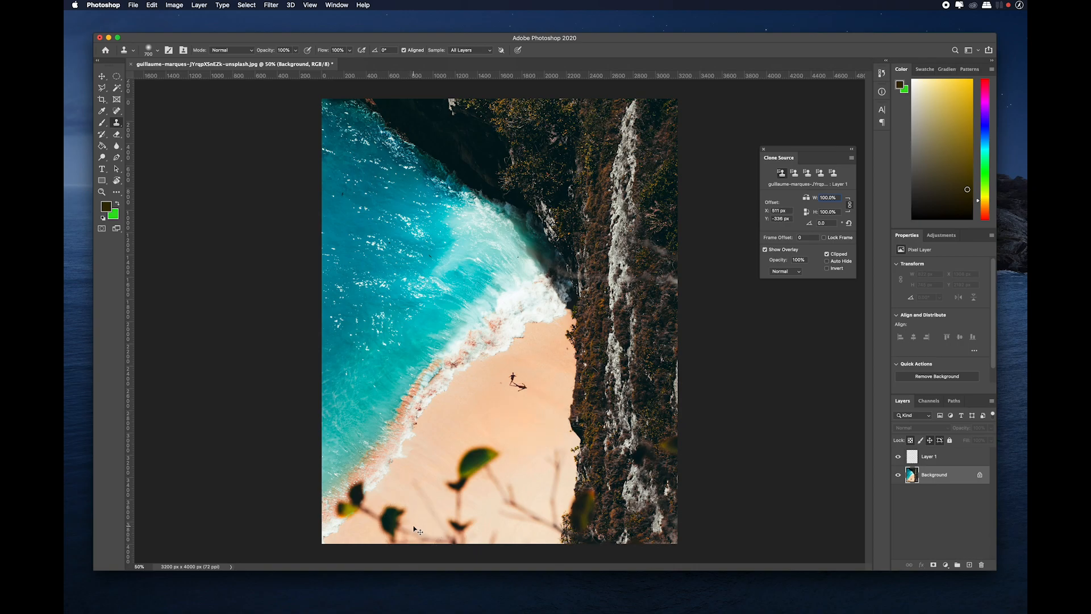
- Make Layer 1 active and reduce the clone brush size to 400 for working on the beach figure
left_click(943, 455)
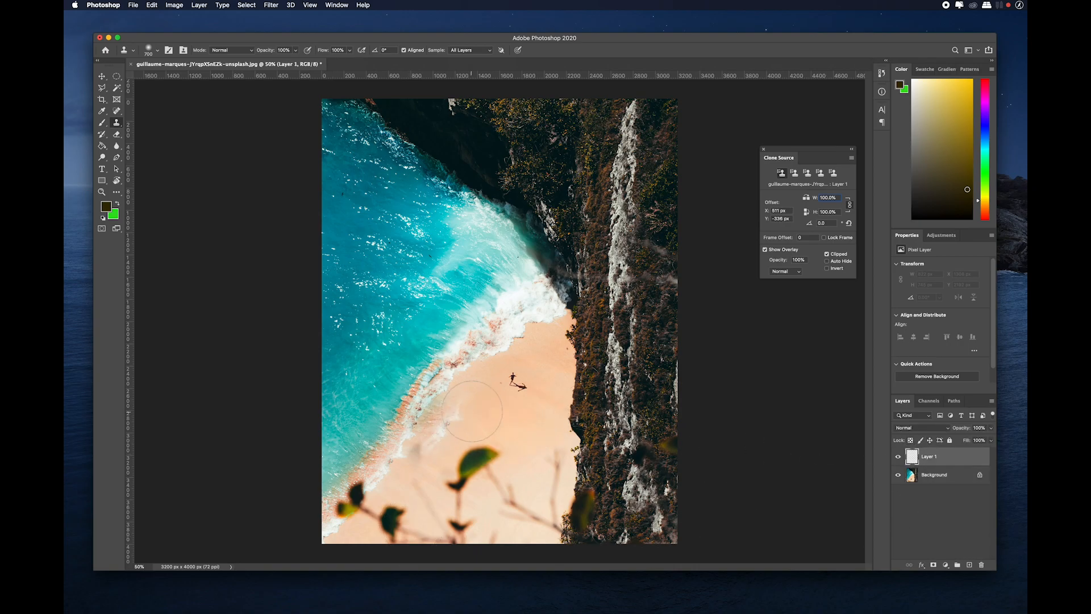
left_click_drag(475, 408, 460, 393)
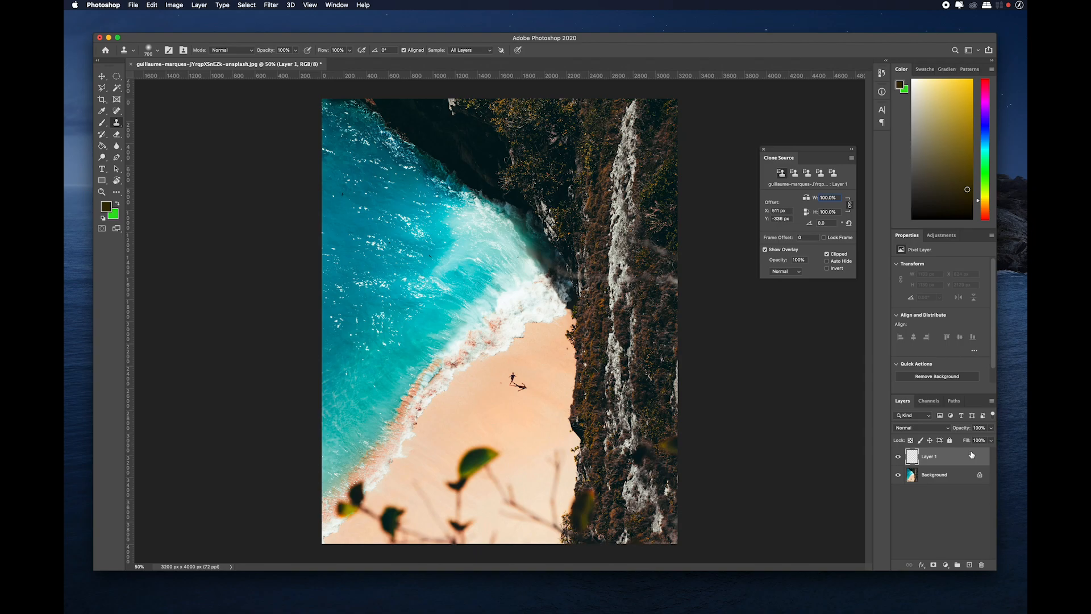
key("super+equal")
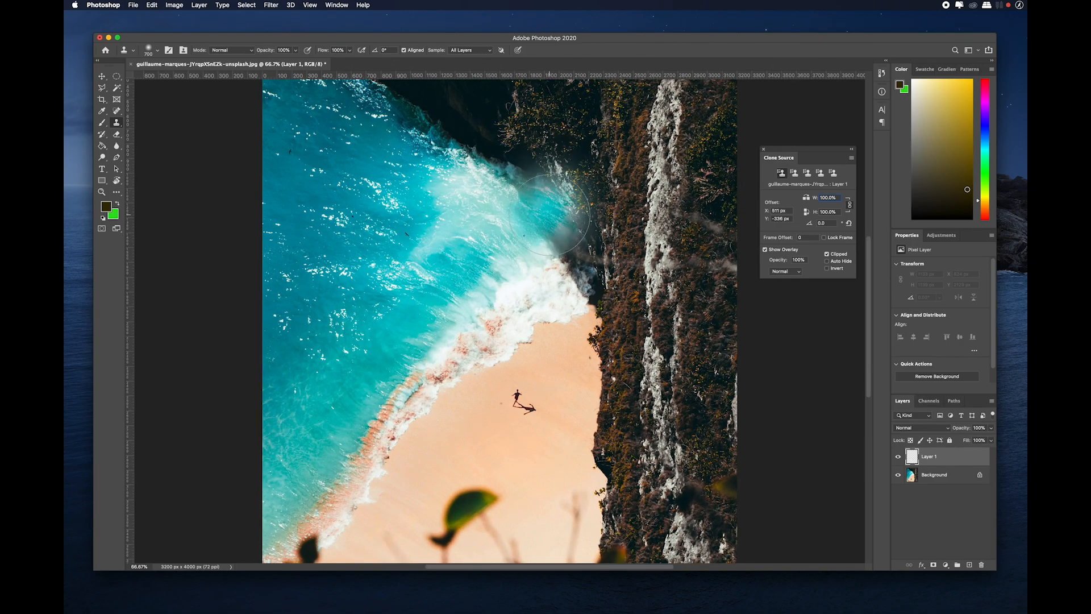
scroll(518, 307, "down", 5)
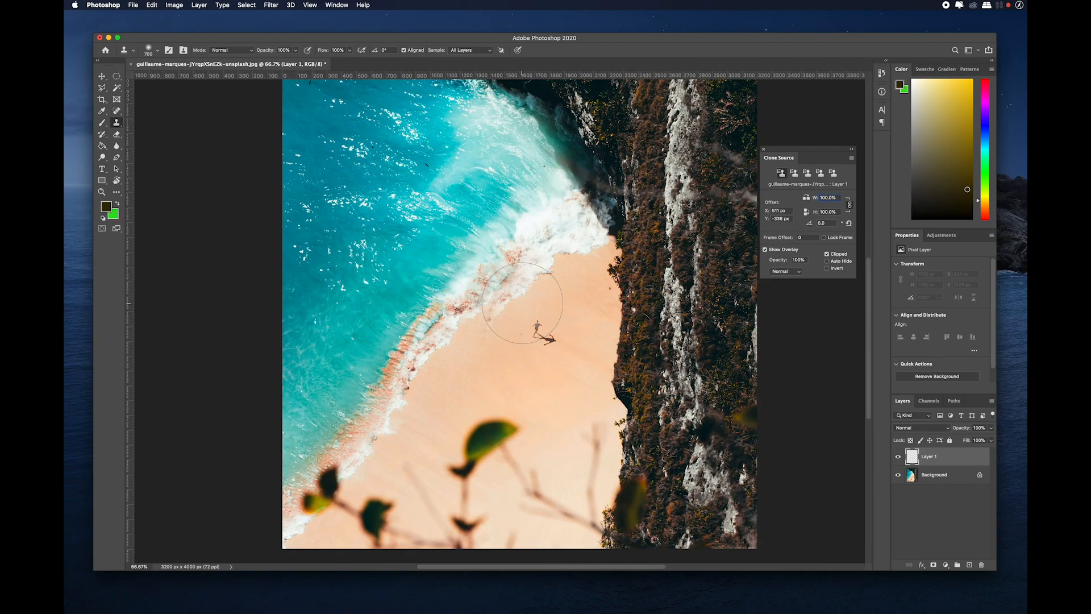
key("bracketleft")
key("bracketleft")
key("bracketleft")
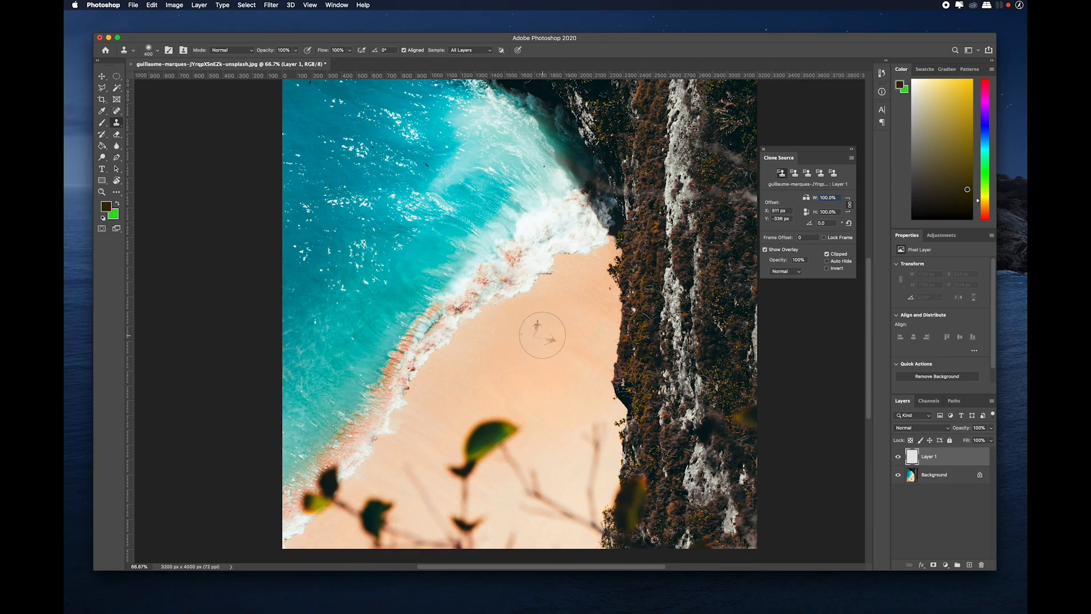
- Sample the walking figure with its shadow and clone a copy onto the sand nearer the shoreline
left_click_drag(542, 335, 541, 423)
left_click_drag(546, 355, 550, 306)
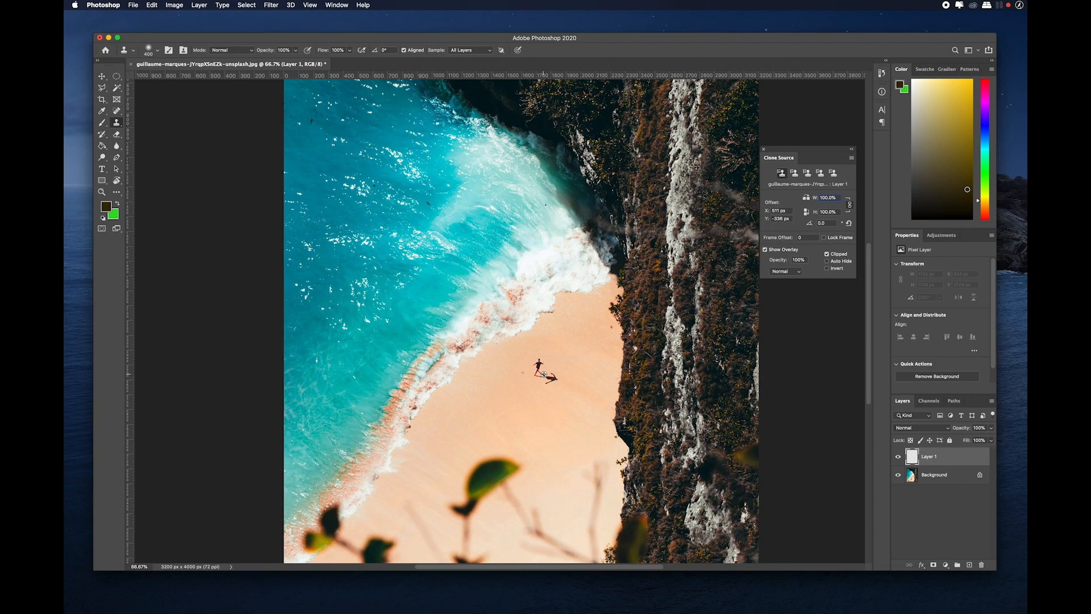
left_click(544, 374, "alt")
left_click(544, 374, "alt")
left_click(487, 410)
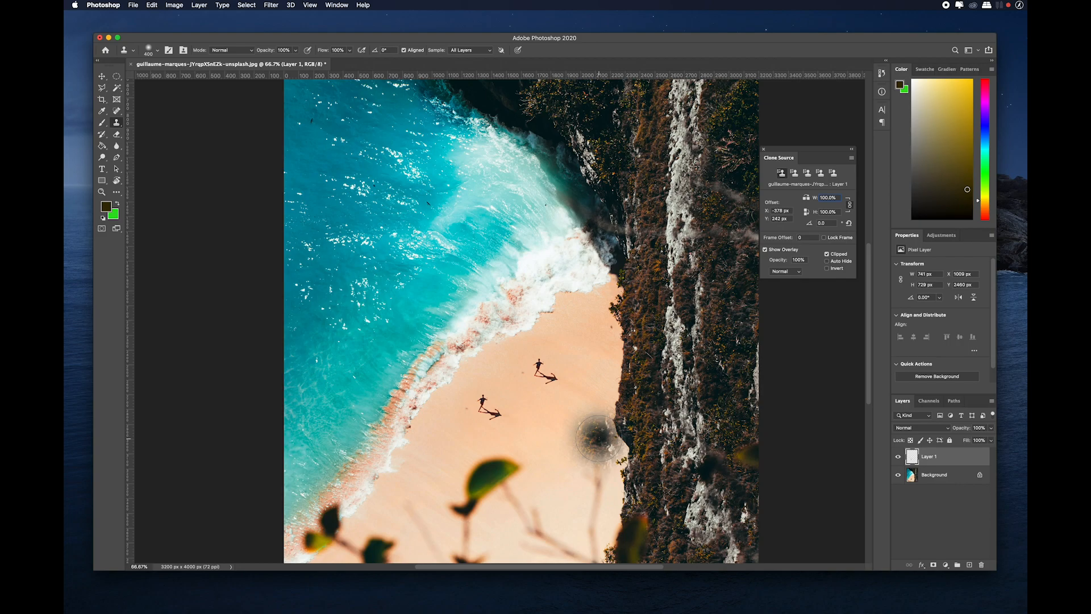
- Try a clone stroke down the sand beside the cliff edge and undo it
key("super+plus")
key("super+plus")
key("super+minus")
key("super+minus")
key("super+minus")
key("super+minus")
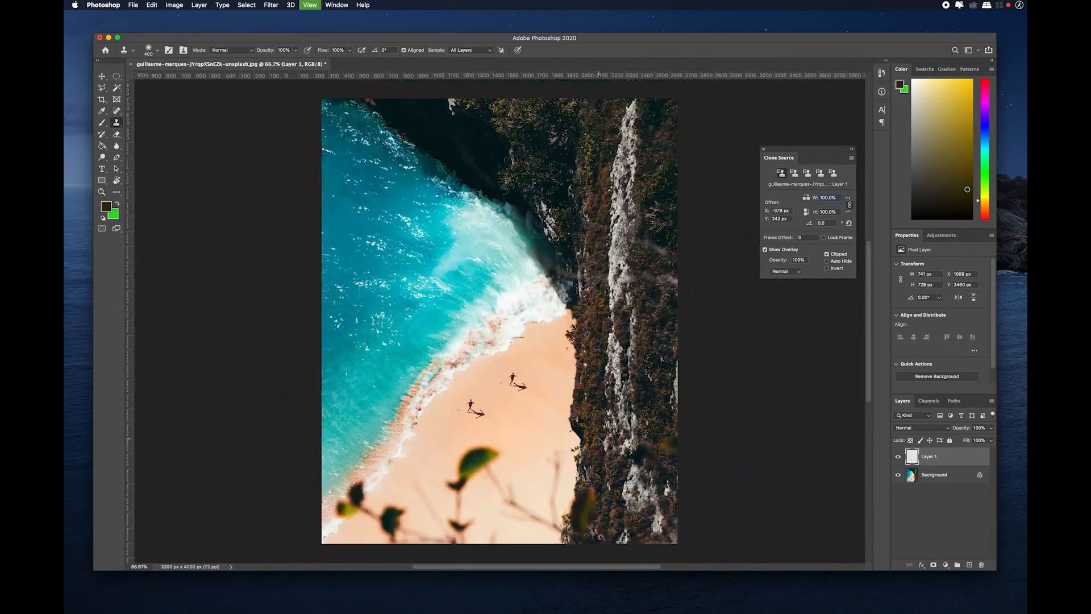
key("super+minus")
key("super+plus")
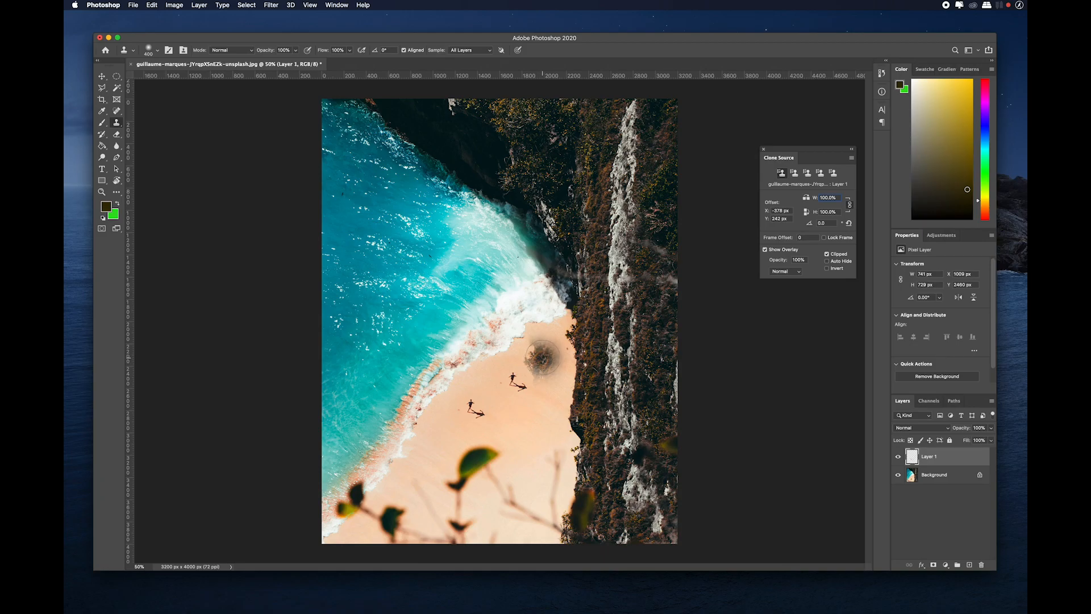
left_click_drag(546, 312, 571, 415)
key("super+z")
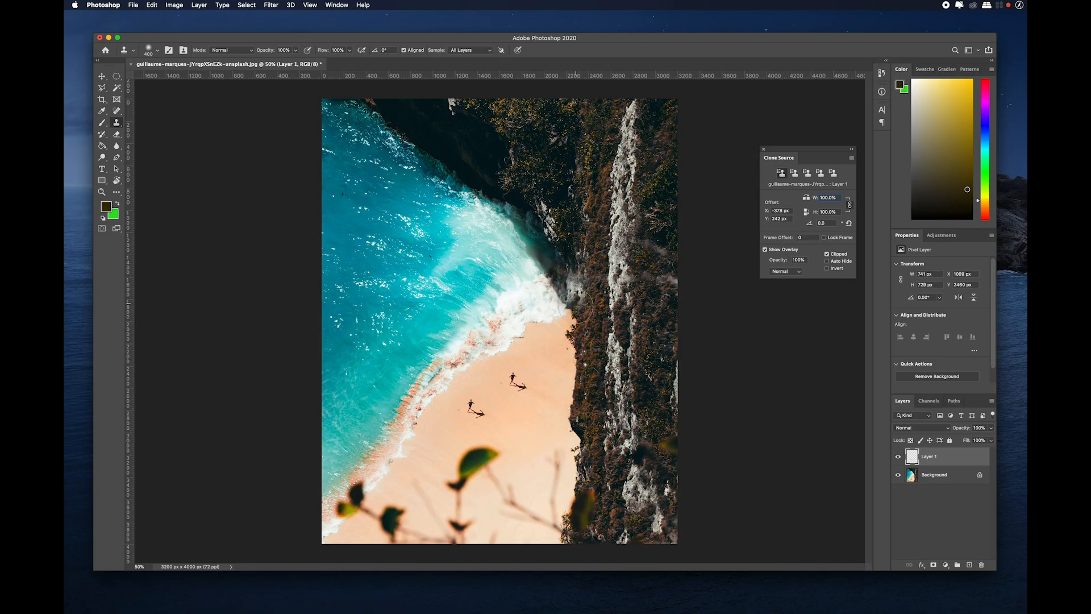
- With a 500 brush, sample the cliff vegetation and clone it down the cliff's edge to extend it over the sand
key("bracketright")
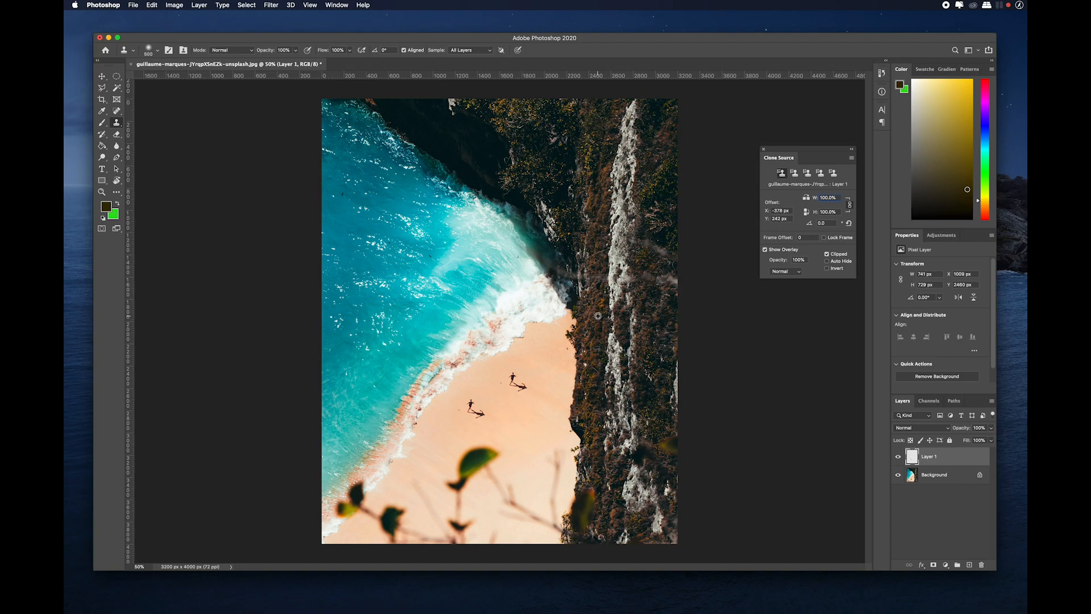
left_click(598, 316, "alt")
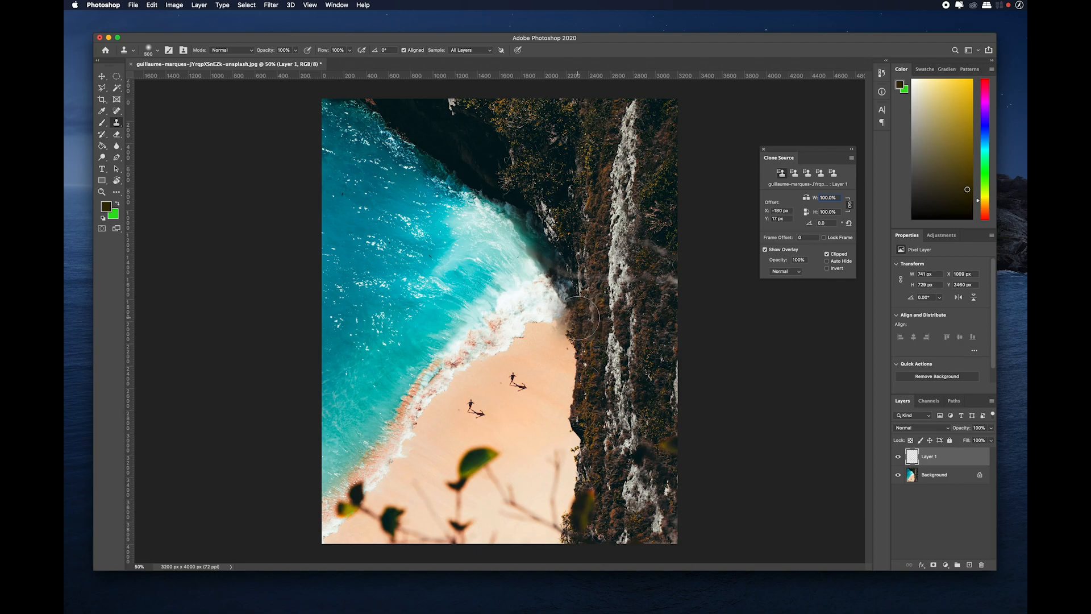
mouse_move(581, 318)
left_mouse_down()
mouse_move(567, 434)
mouse_move(588, 429)
mouse_move(580, 512)
mouse_move(587, 495)
mouse_move(578, 531)
left_mouse_up()
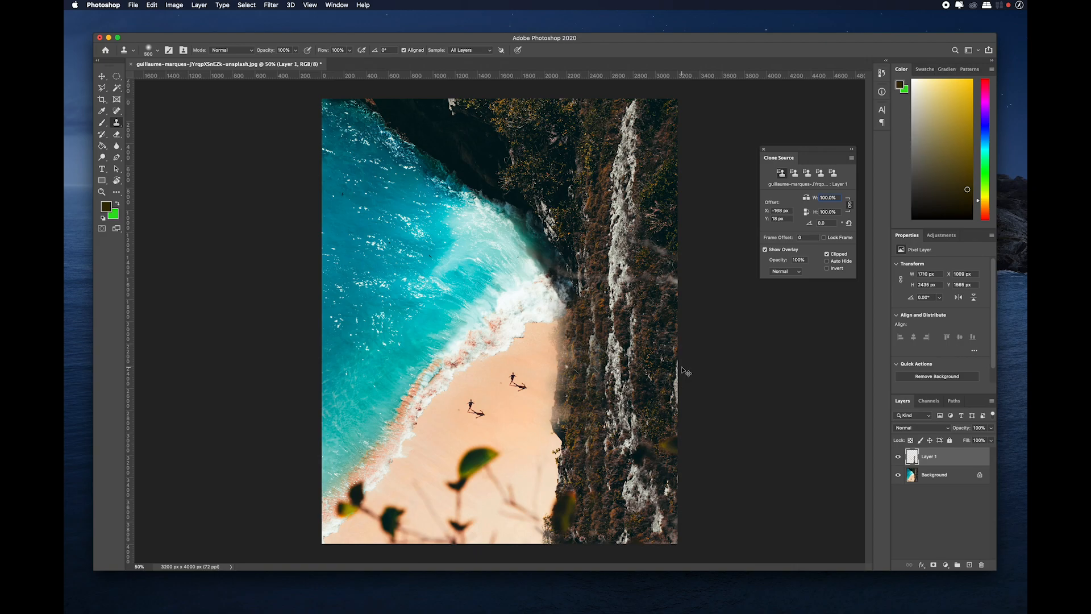
key("super+equal")
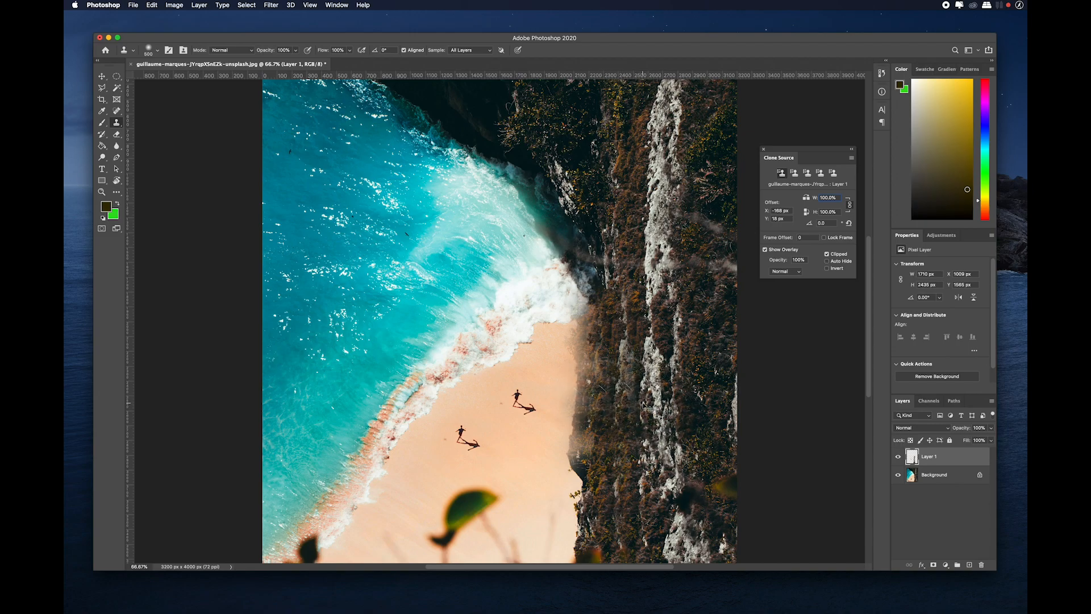
- Undo the clone strokes that extend the cliff vegetation over the sand
key("super+plus")
left_click_drag(690, 394, 613, 338)
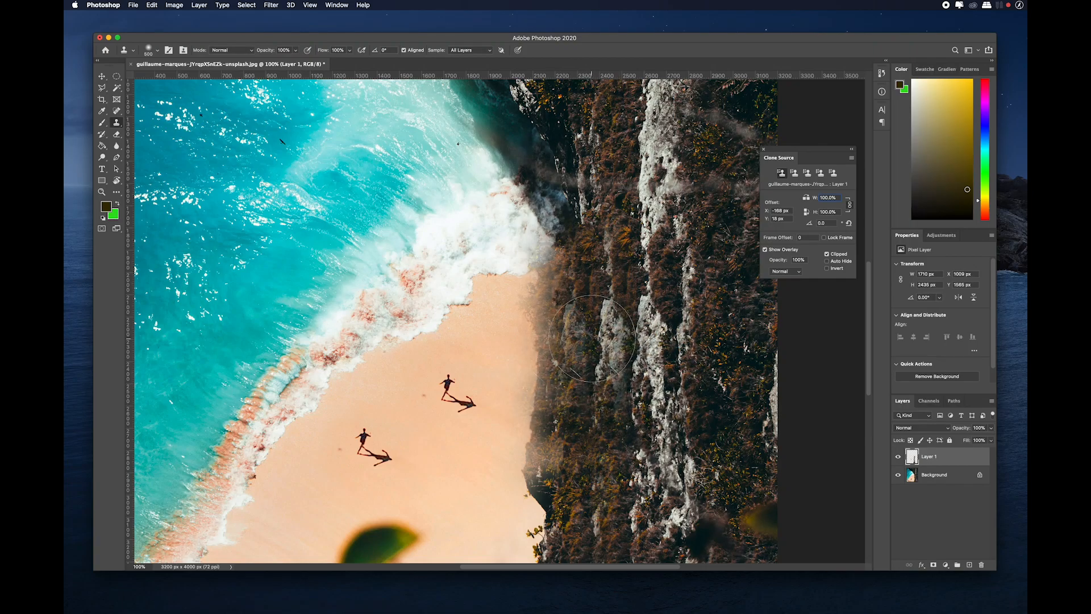
scroll(593, 339, "down", 3)
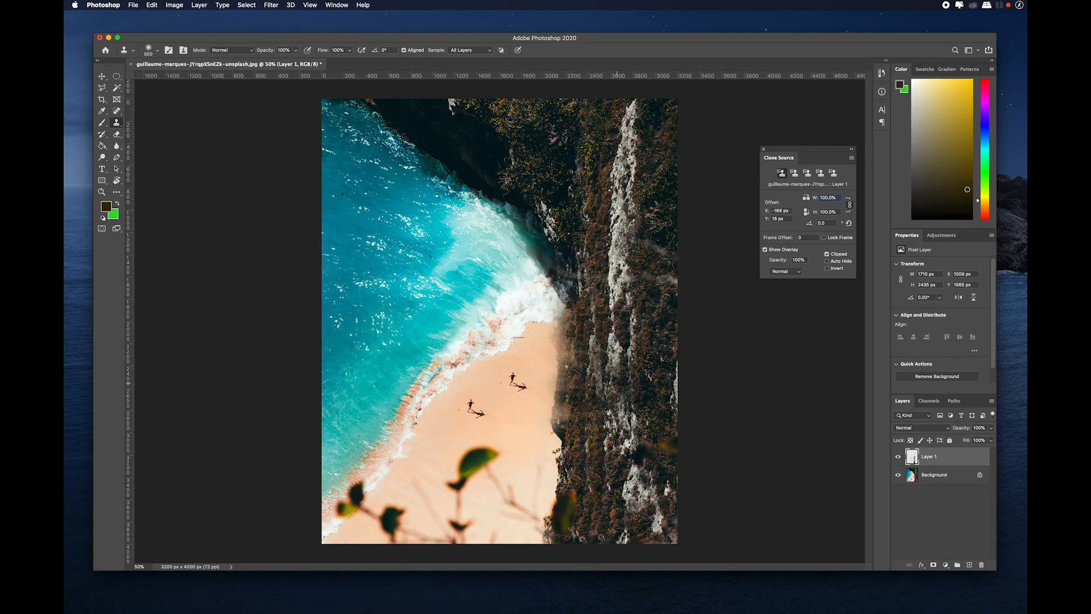
key("super+z")
key("super+z")
key("super+z")
key("super+z")
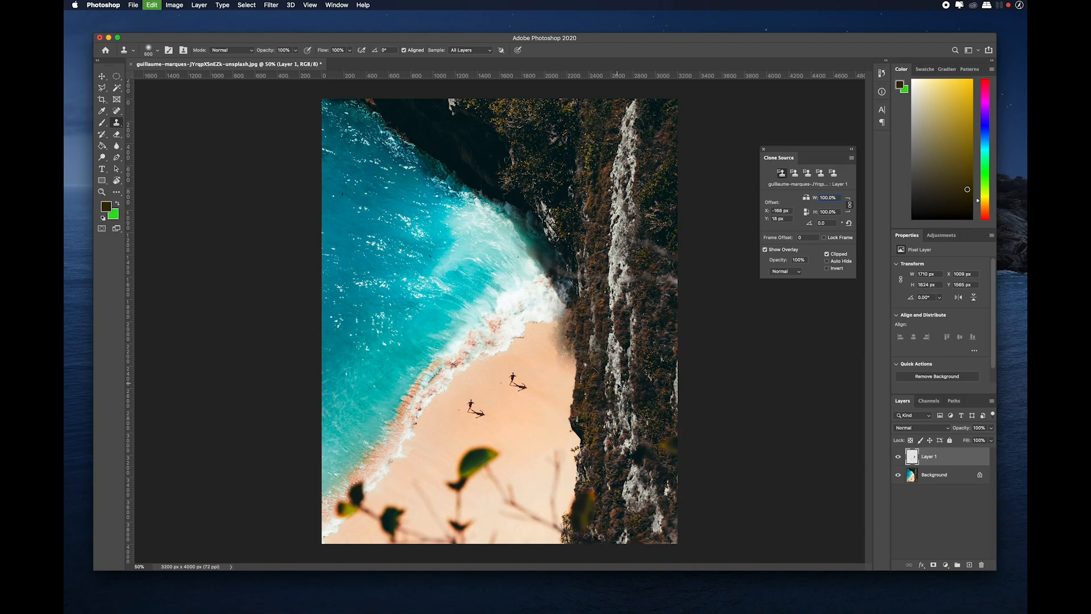
key("super+z")
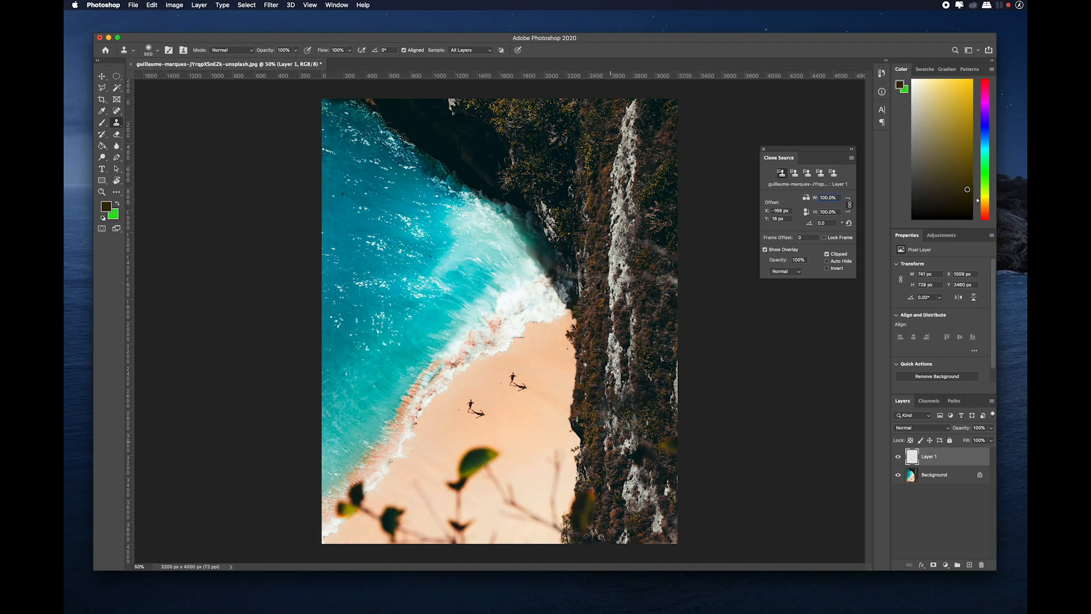
- Reduce the clone brush to 250, sample clean sand and paint out the figure nearer the cliff with its shadow
key("super+plus")
key("super+plus")
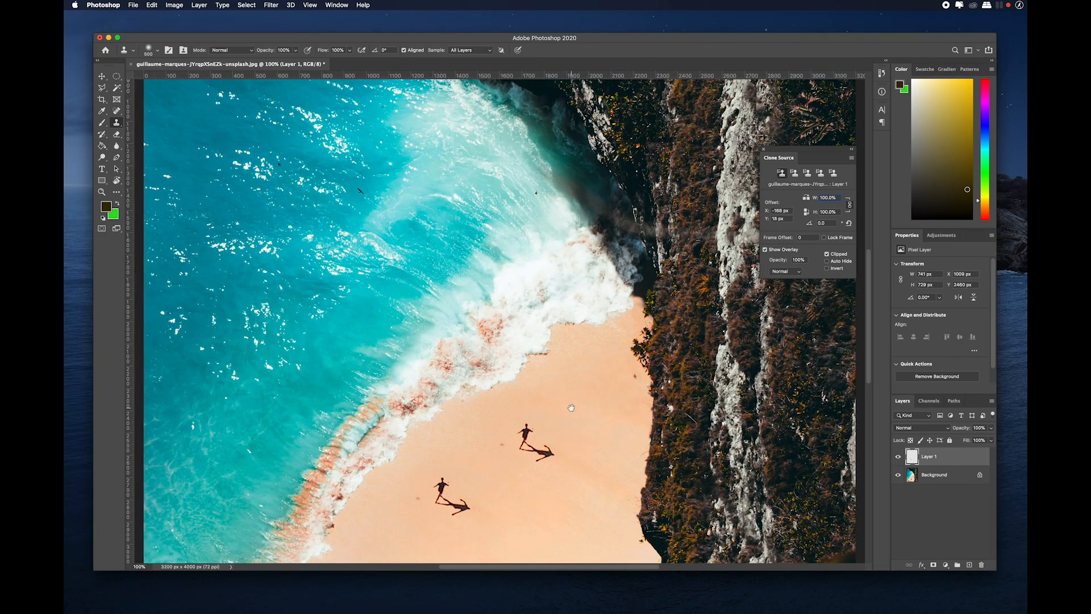
scroll(568, 400, "down", 5)
scroll(569, 400, "left", 1)
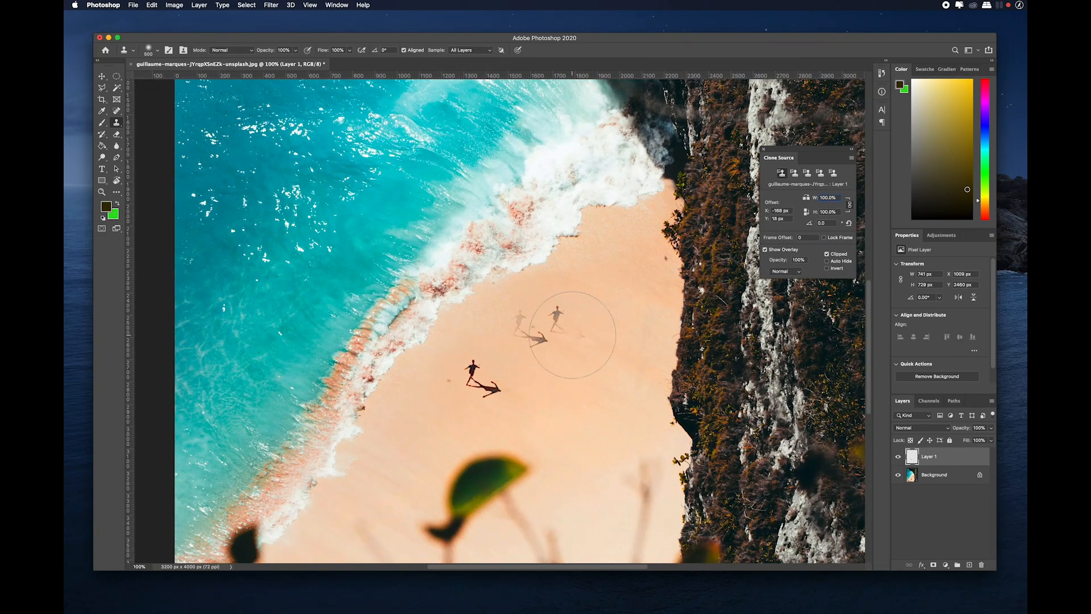
left_click(563, 324)
key("bracketleft")
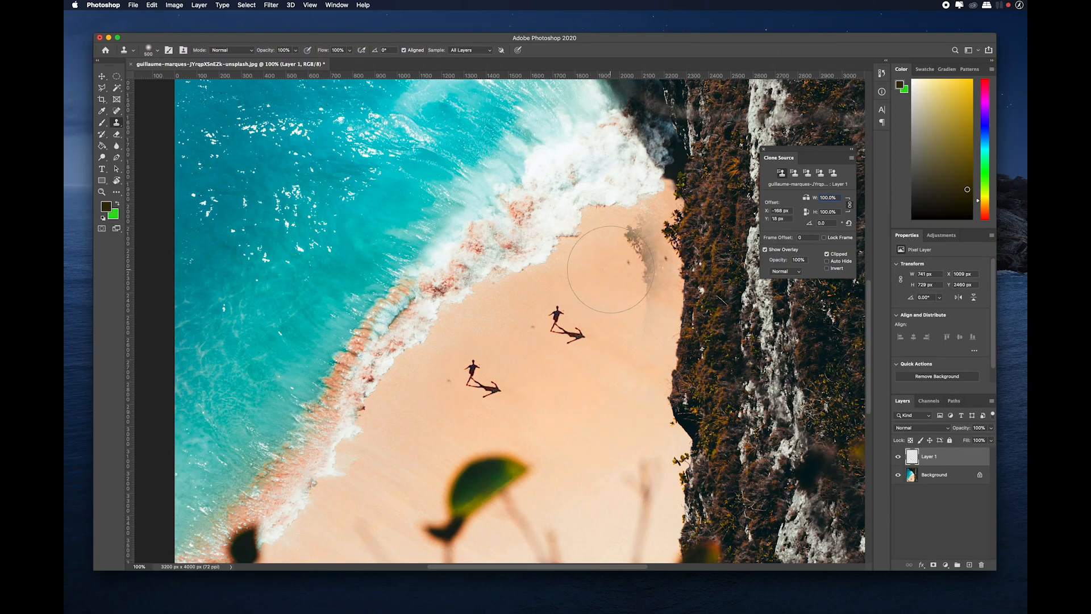
key("bracketleft")
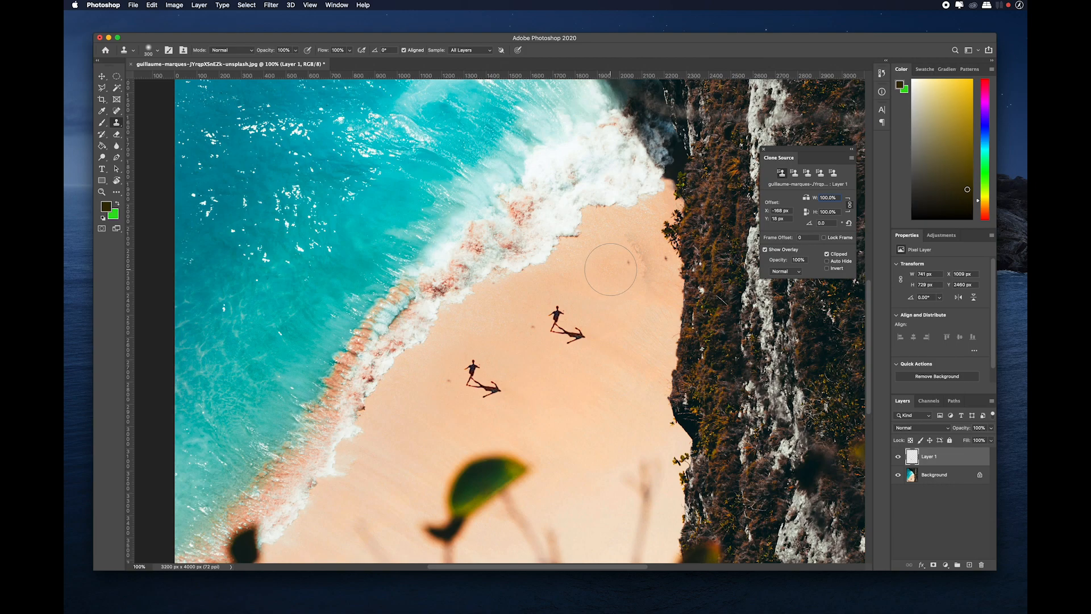
key("bracketleft")
left_click(602, 273, "alt")
mouse_move(569, 321)
left_mouse_down()
mouse_move(563, 307)
mouse_move(574, 336)
mouse_move(580, 329)
mouse_move(561, 341)
mouse_move(589, 318)
left_mouse_up()
key("super+minus")
key("super+minus")
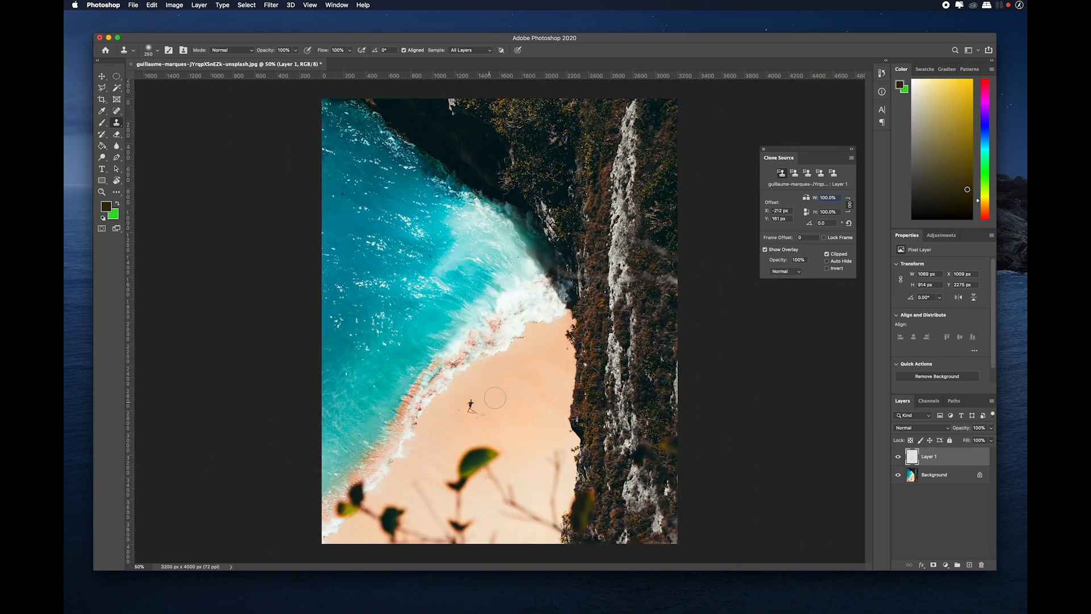
- Try a clone dab of sand over the remaining figure's shadow and undo it
left_click(480, 415)
key("super+z")
key("super+equal")
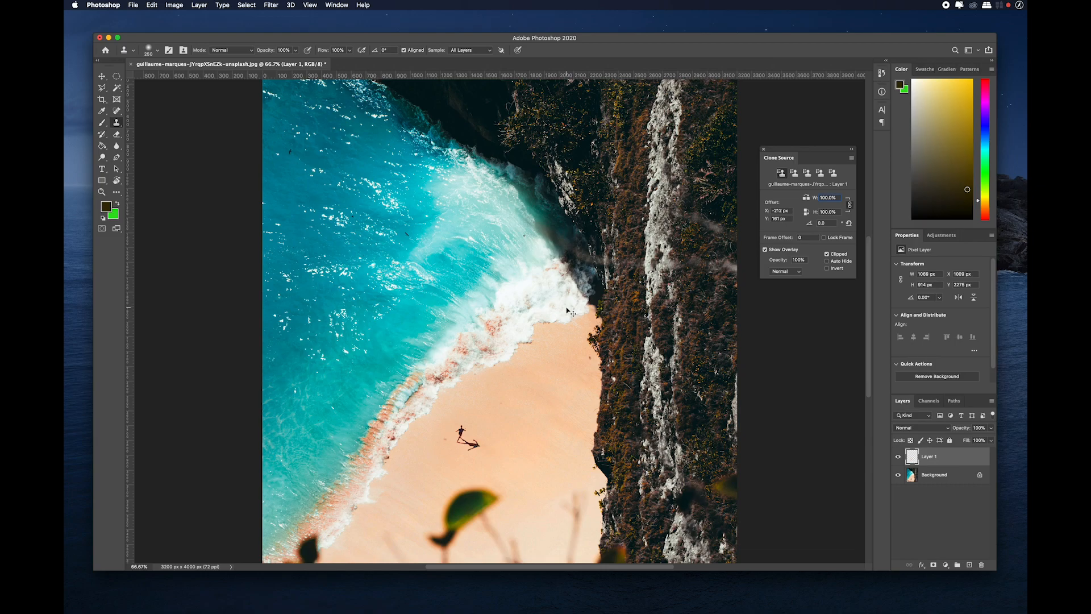
key("super+minus")
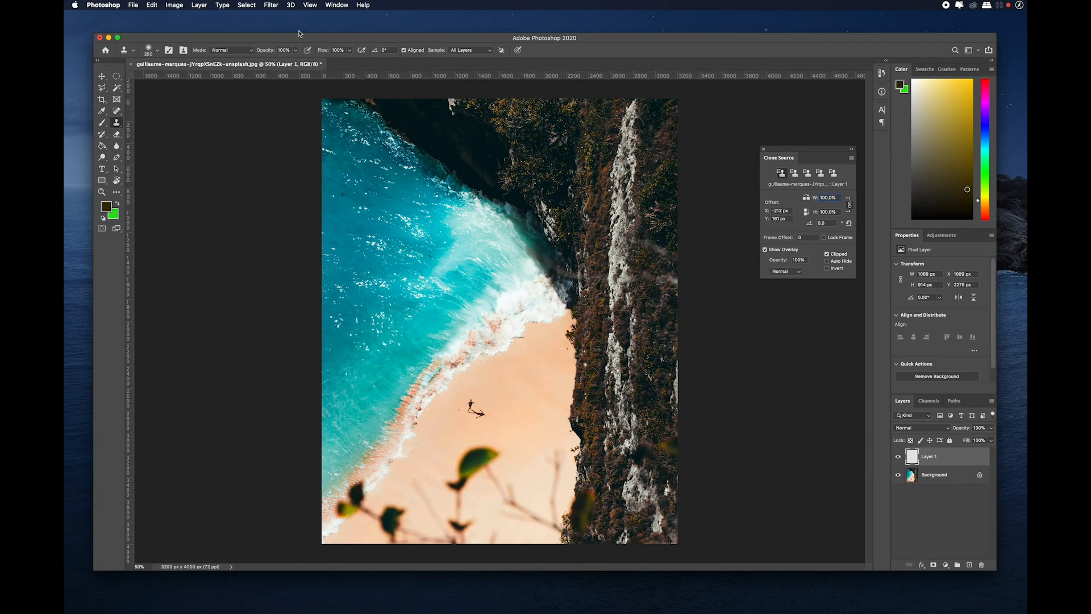
- Open the photo of the flying bird in a cloudy sky
left_click(137, 5)
left_click(144, 24)
double_click(490, 86)
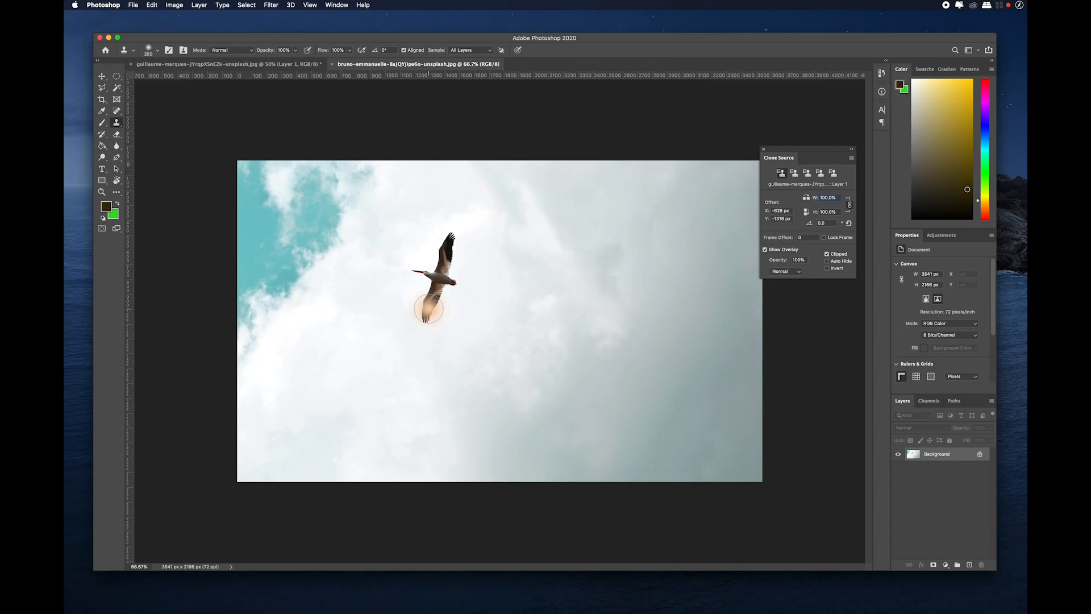
- Enlarge the clone brush to 800, sample the bird and stamp two copies in a row behind it on the Background
key("bracketright")
key("bracketright")
key("bracketright")
key("bracketright")
key("bracketright")
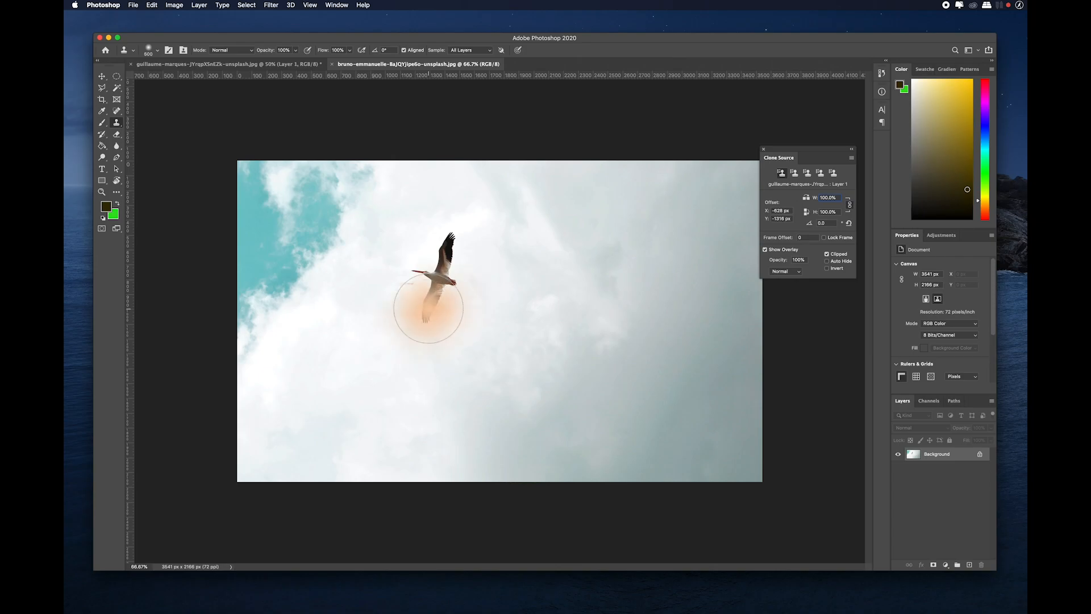
key("bracketright")
key("bracketright")
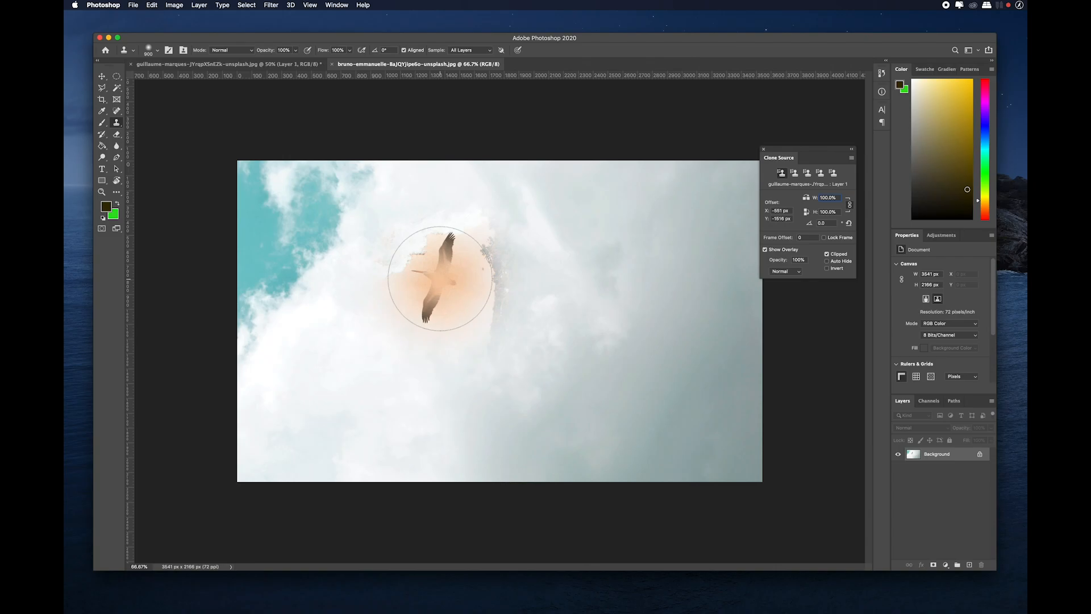
key("alt")
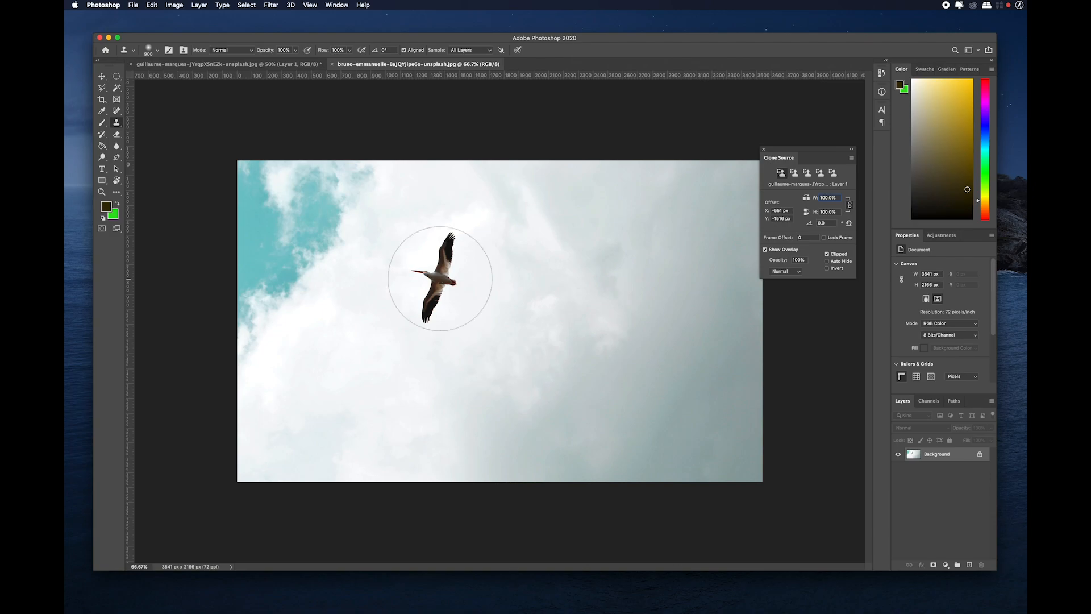
key("alt")
left_click(440, 280, "alt")
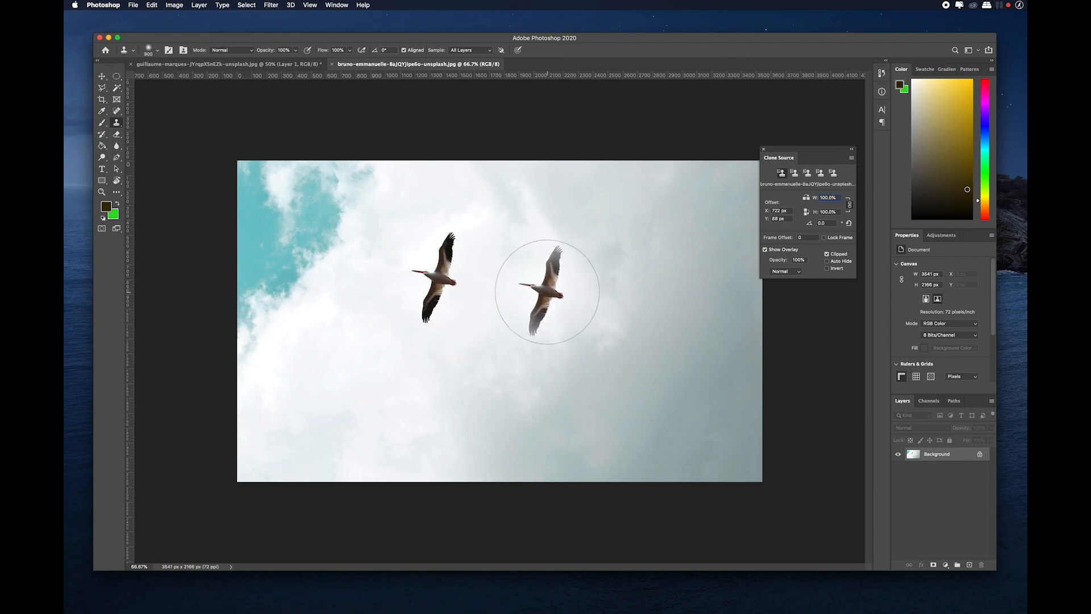
left_click(547, 292)
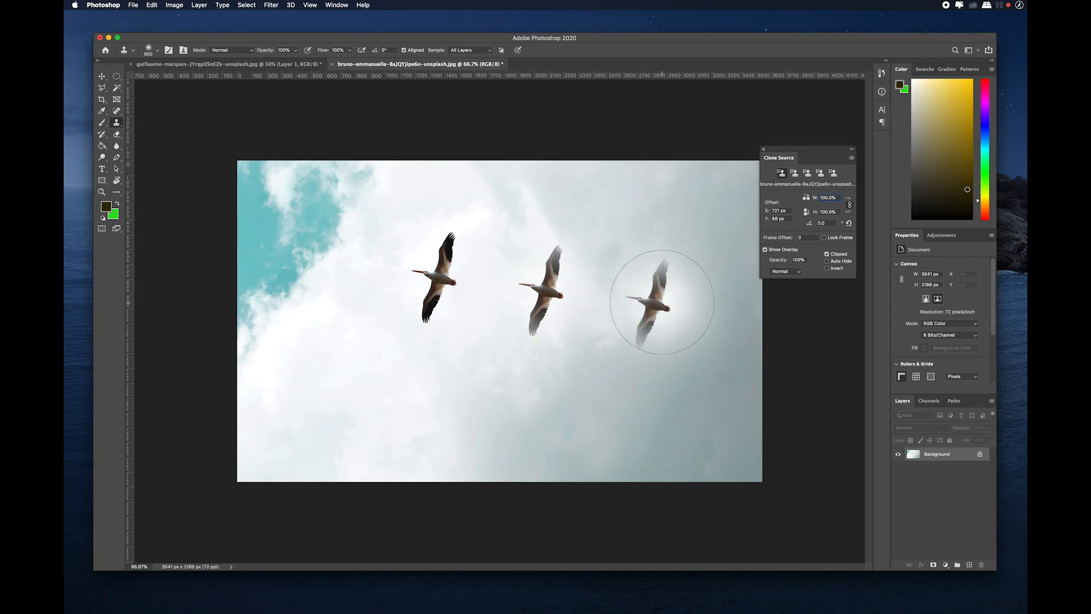
left_click(651, 324)
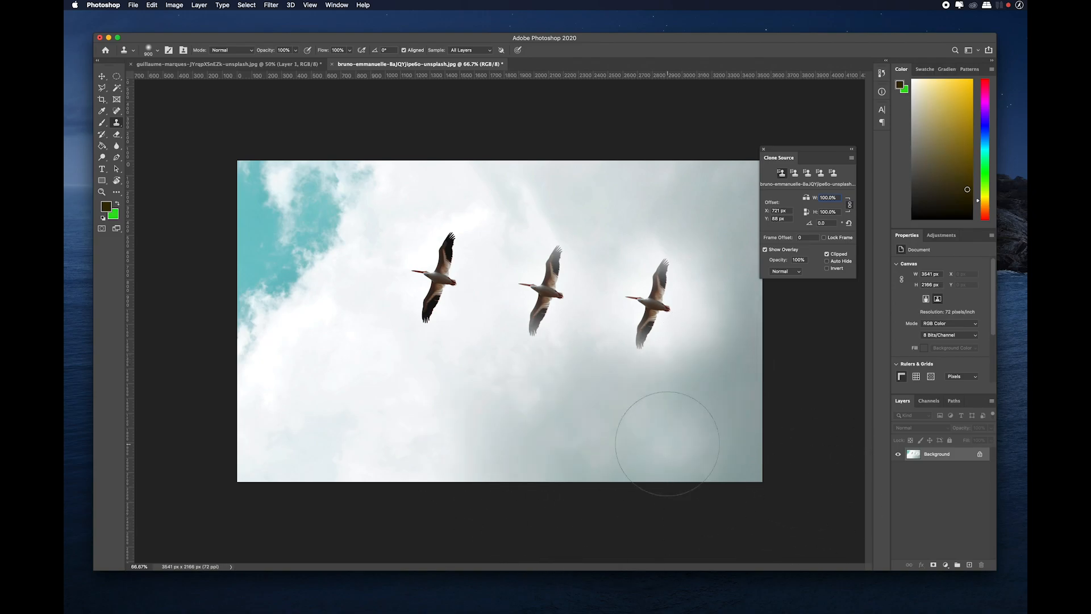
- Reduce the clone brush to 250 and undo both bird copies
key("bracketleft")
key("bracketleft")
key("bracketleft")
key("bracketleft")
key("bracketleft")
key("bracketleft")
key("bracketleft")
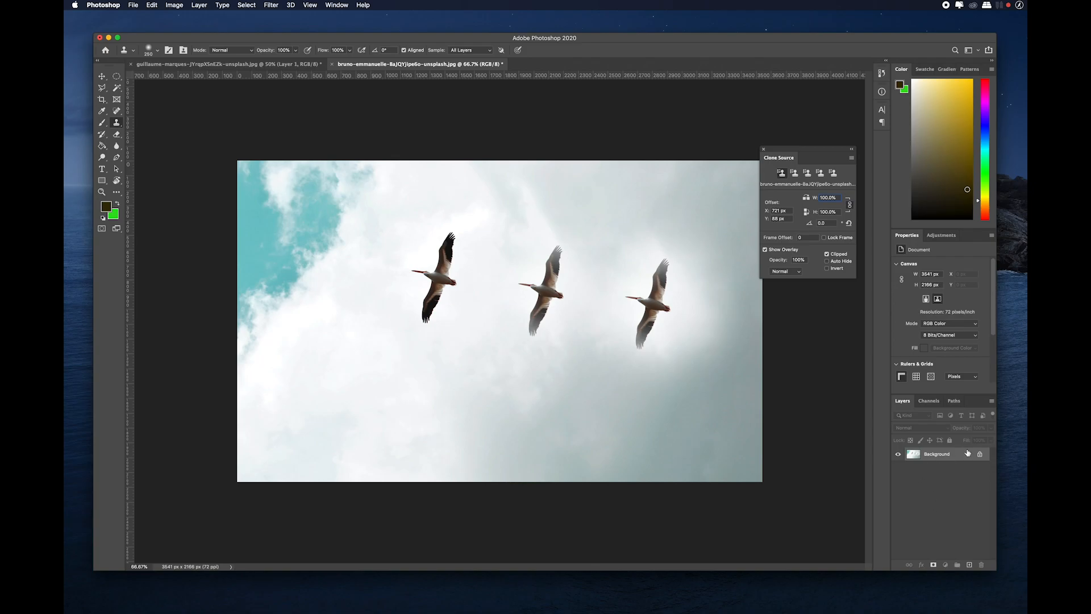
key("super+z")
key("super+z")
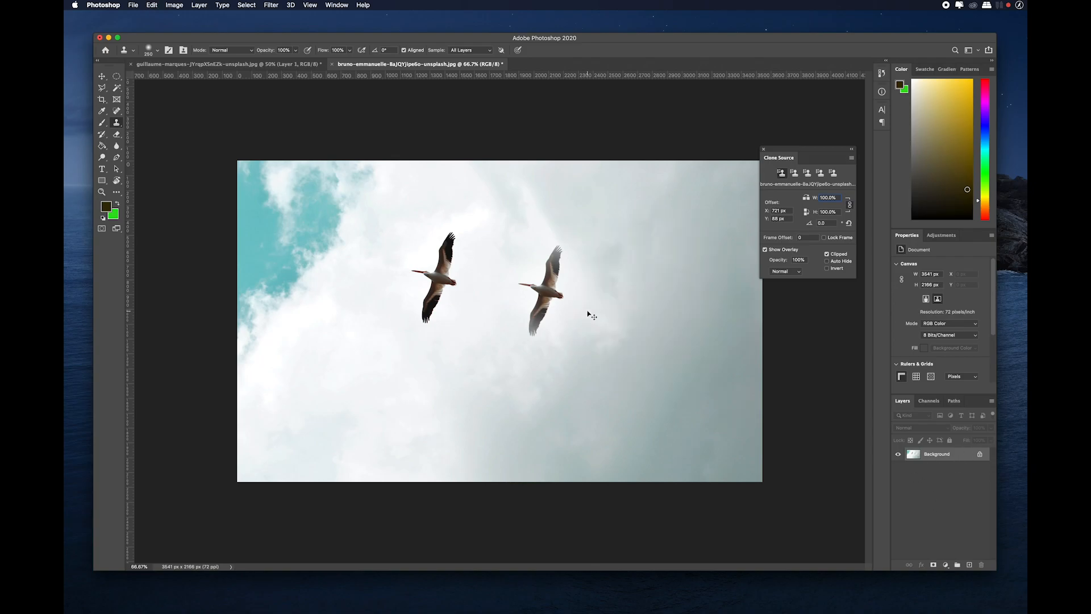
- Add a new empty layer above the Background of the bird photo
left_click(958, 565)
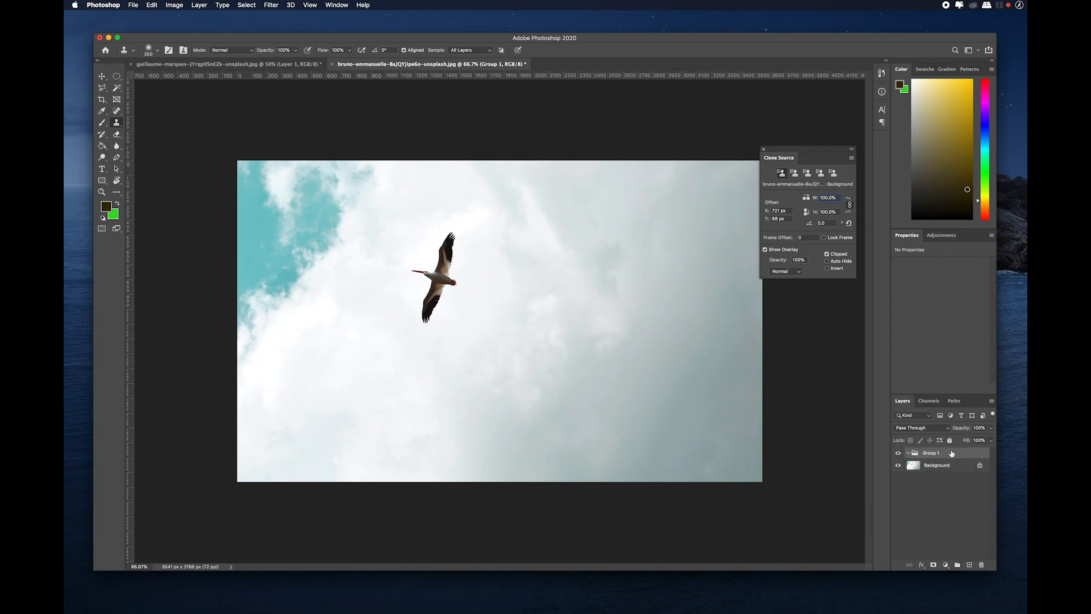
key("super+z")
left_click(969, 565)
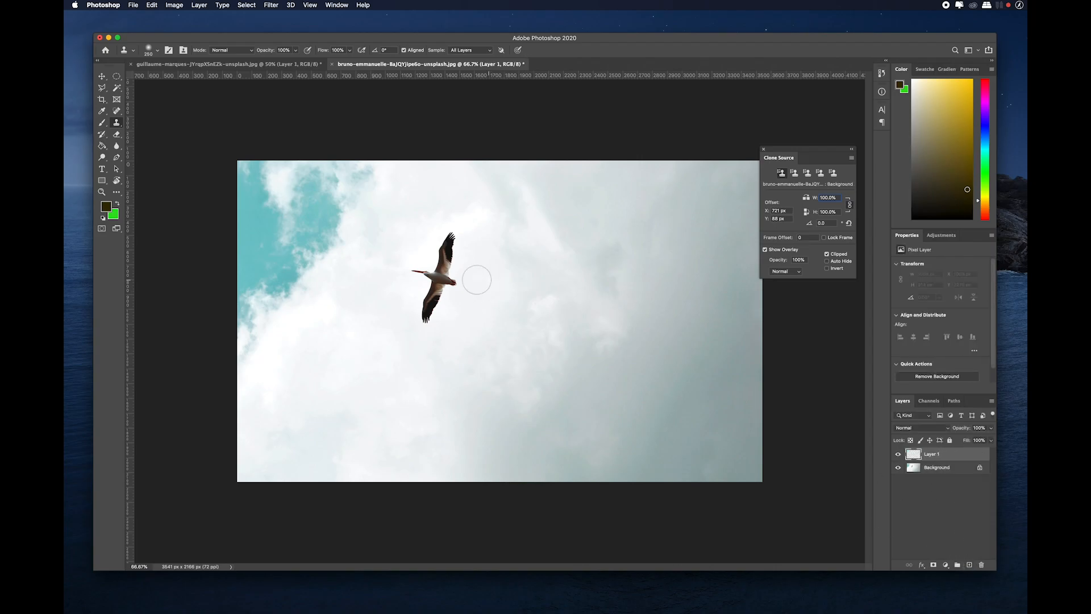
- Enlarge the clone brush to 1000, sample the bird and stamp one copy behind it on the new layer
key("bracketright")
key("bracketright")
key("bracketright")
key("bracketright")
key("bracketright")
key("bracketright")
key("bracketright")
key("bracketright")
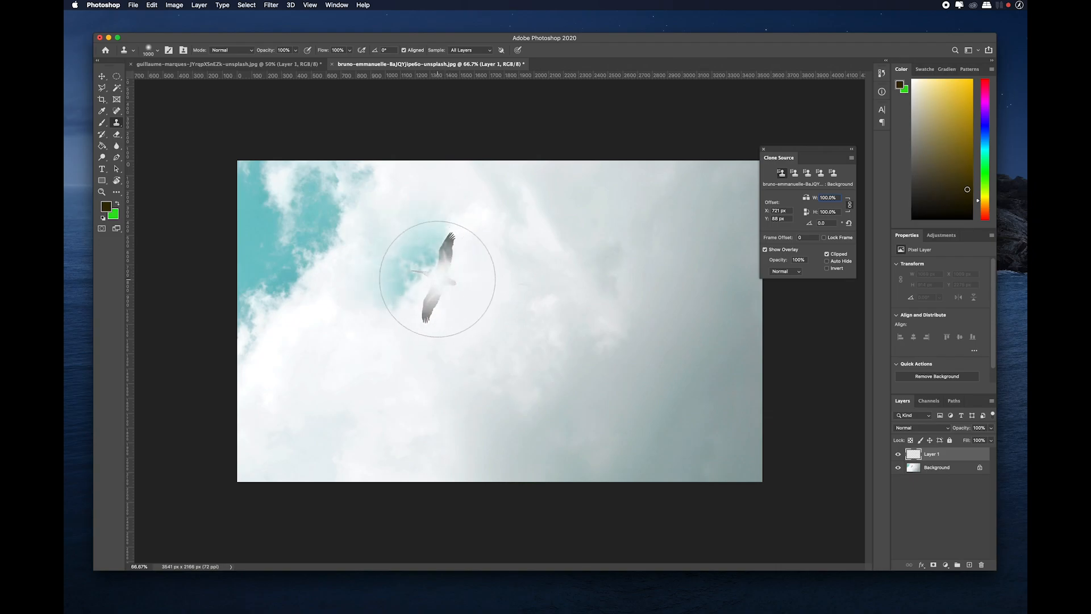
left_click(438, 278, "alt")
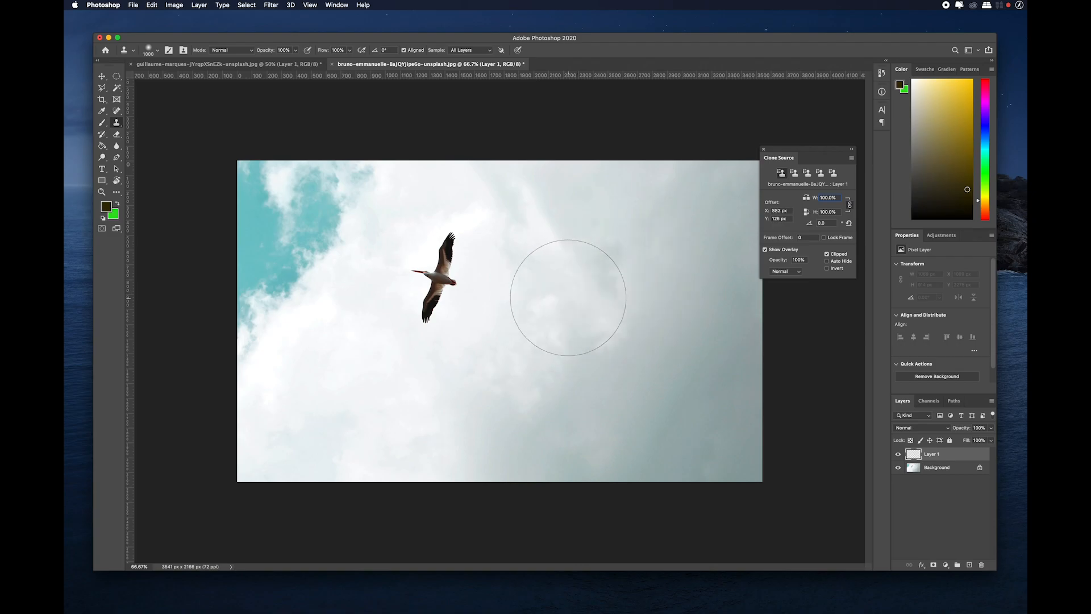
left_click(567, 296)
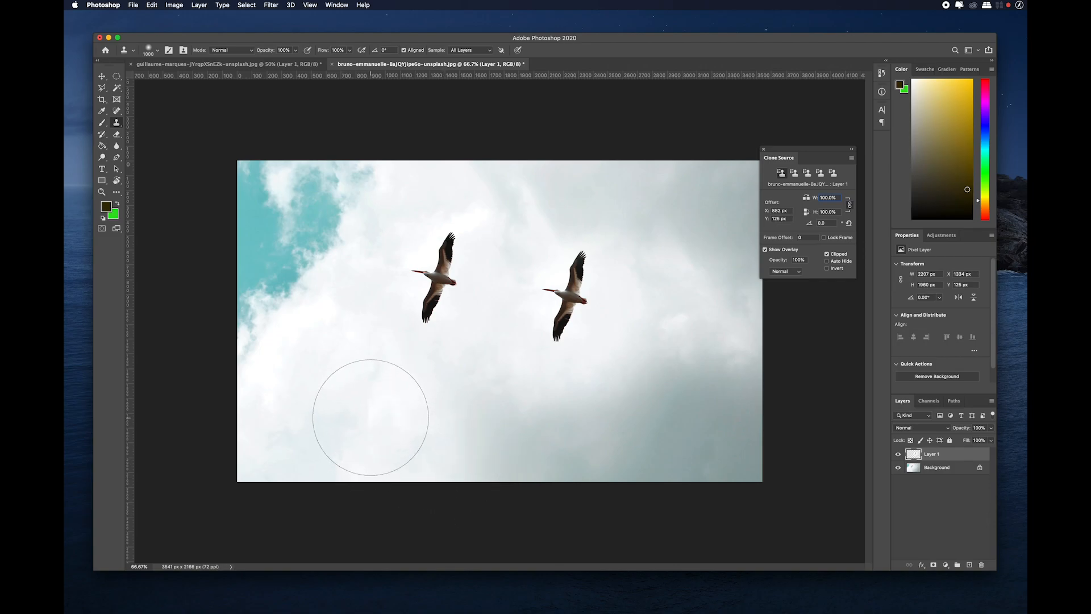
- Sample empty cloud below the original bird and clone it over that bird to remove it
left_click(371, 416, "alt")
mouse_move(434, 214)
left_mouse_down()
mouse_move(432, 260)
mouse_move(467, 269)
mouse_move(438, 313)
left_mouse_up()
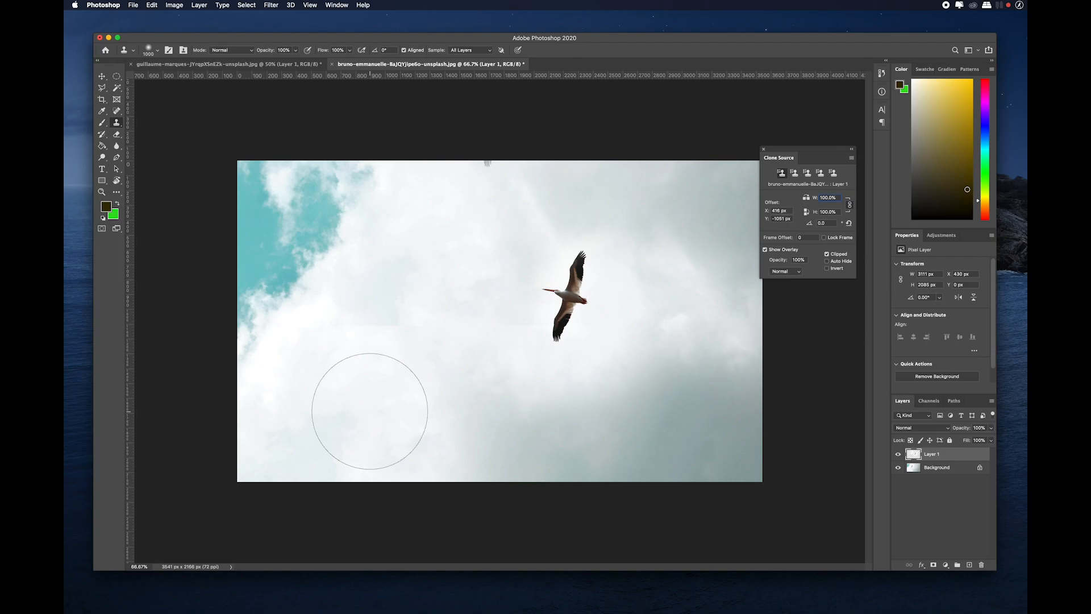
key("super+minus")
key("super+minus")
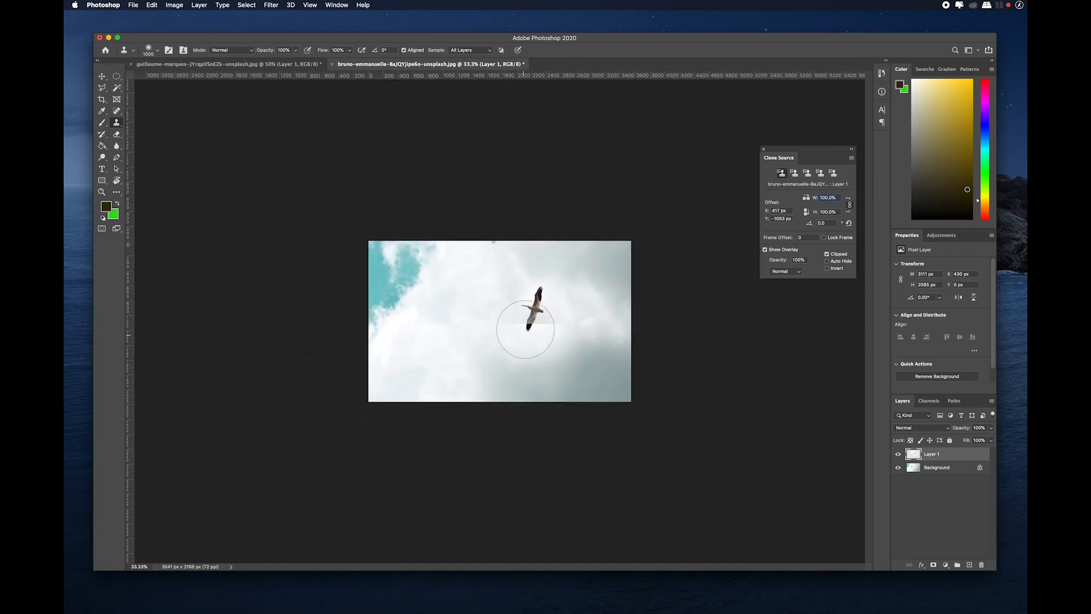
mouse_move(545, 309)
left_mouse_down()
mouse_move(504, 303)
mouse_move(562, 326)
left_mouse_up()
- Open the photo of the calico cat behind the stone ledge
left_click(138, 5)
left_click(141, 23)
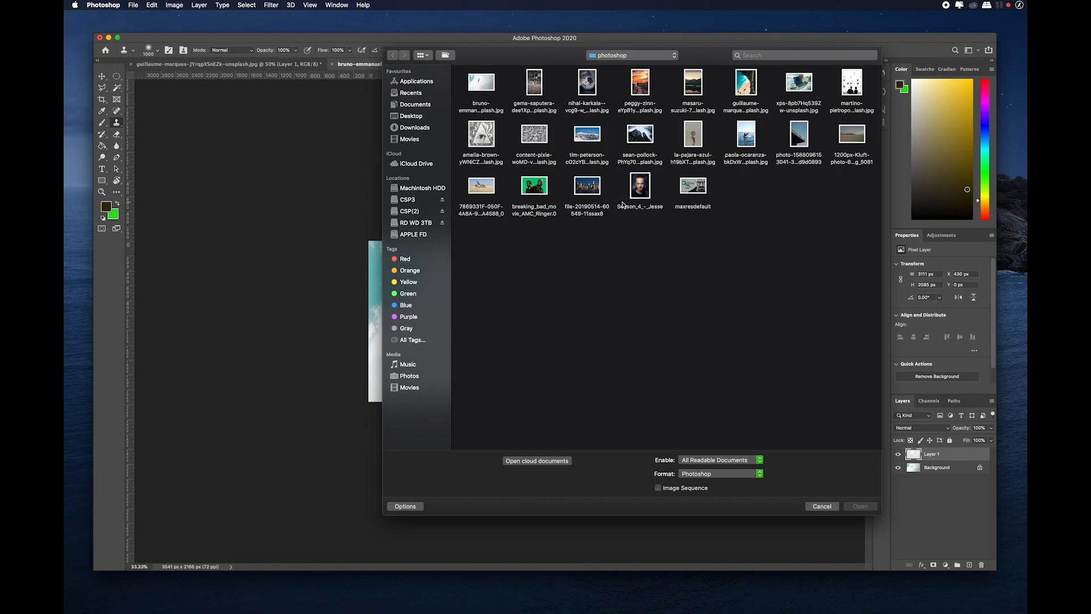
double_click(534, 95)
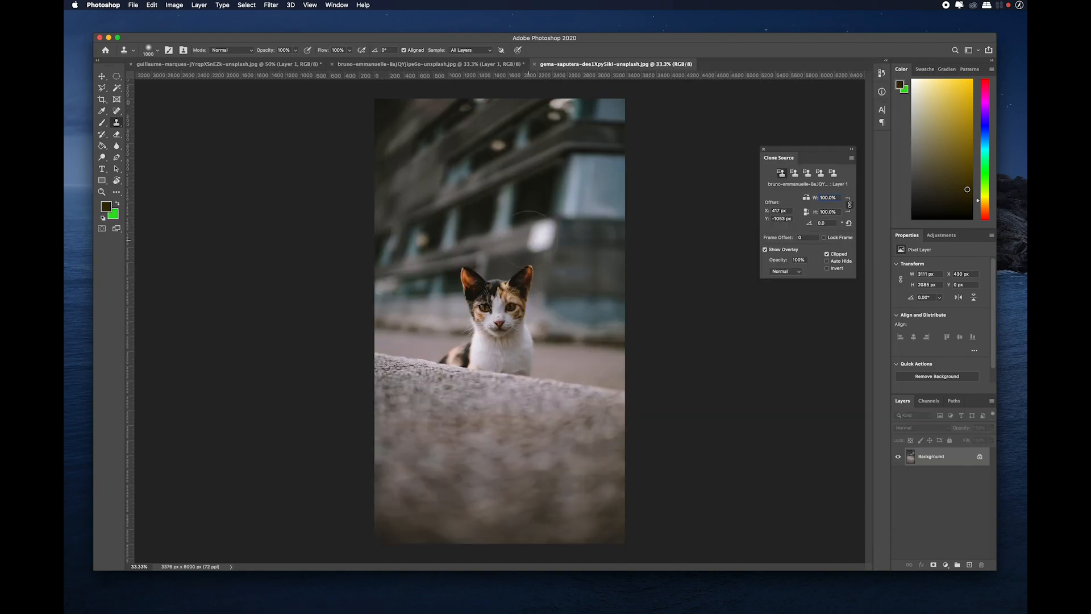
- Reduce the clone brush to 175 and sample the cat's eye on the orange side of its face as the first clone source
left_click(529, 233)
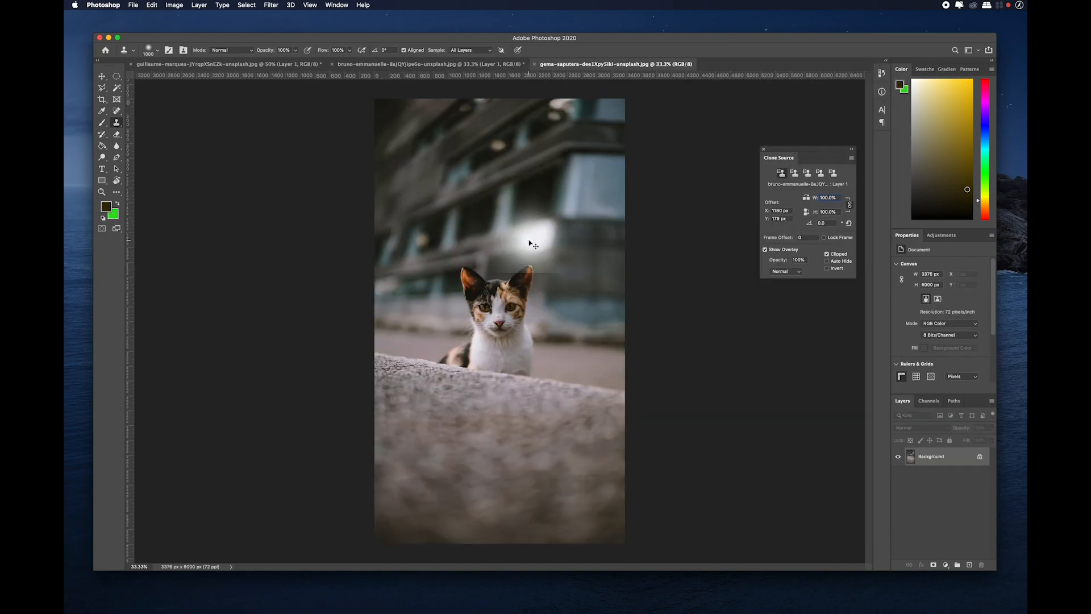
key("super+equal")
key("super+equal")
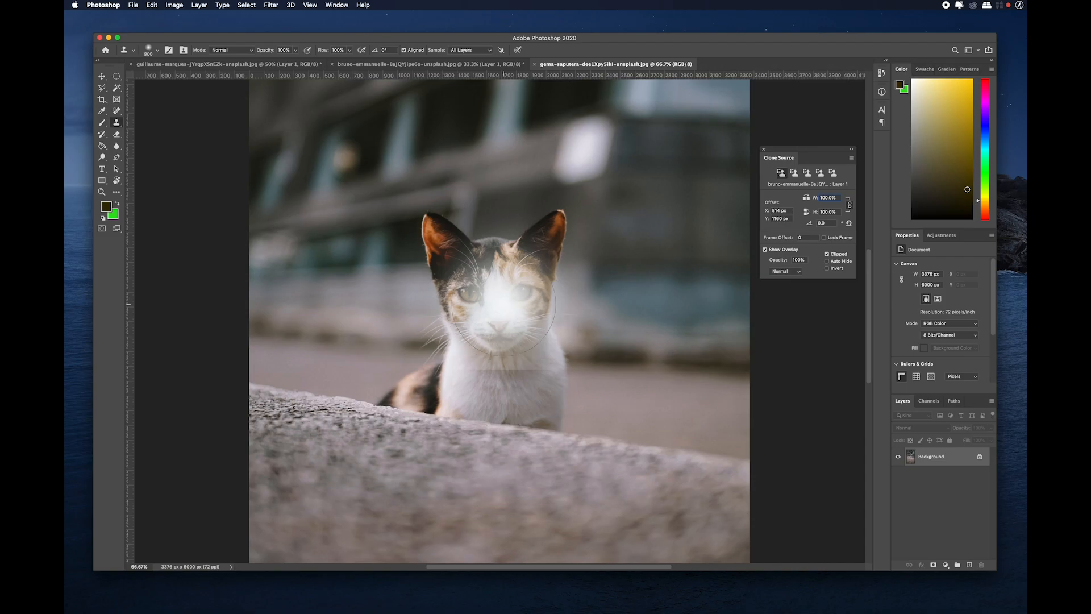
key("bracketleft")
key("bracketleft")
key("bracketleft")
key("bracketleft")
key("bracketleft")
key("bracketleft")
key("bracketleft")
key("bracketleft")
key("bracketleft")
key("bracketleft")
left_click(521, 292, "alt")
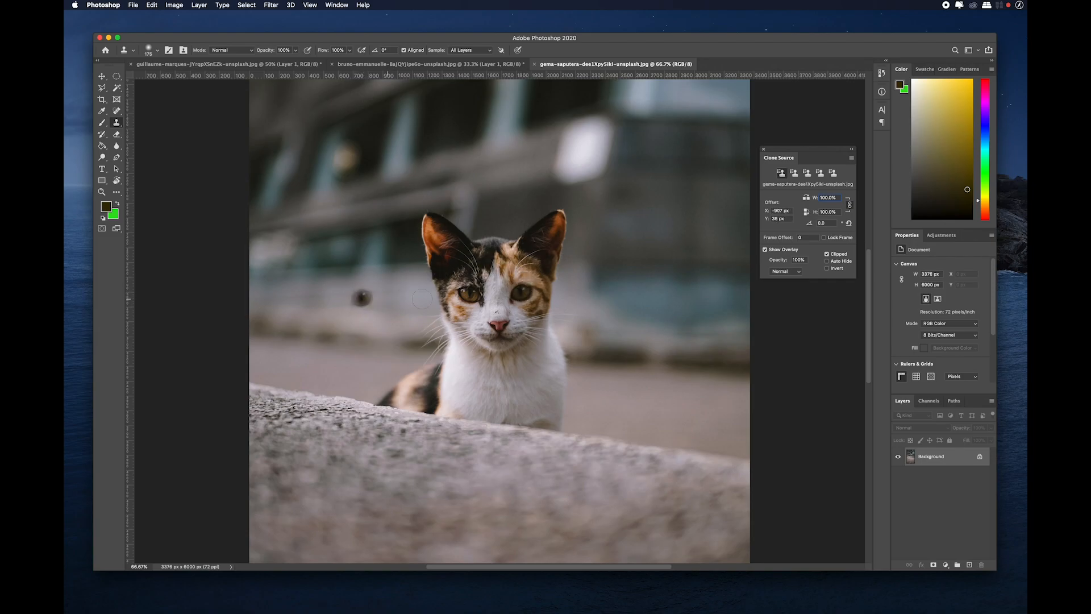
- Activate the second clone source and sample the cat's nose for it
left_click(796, 174)
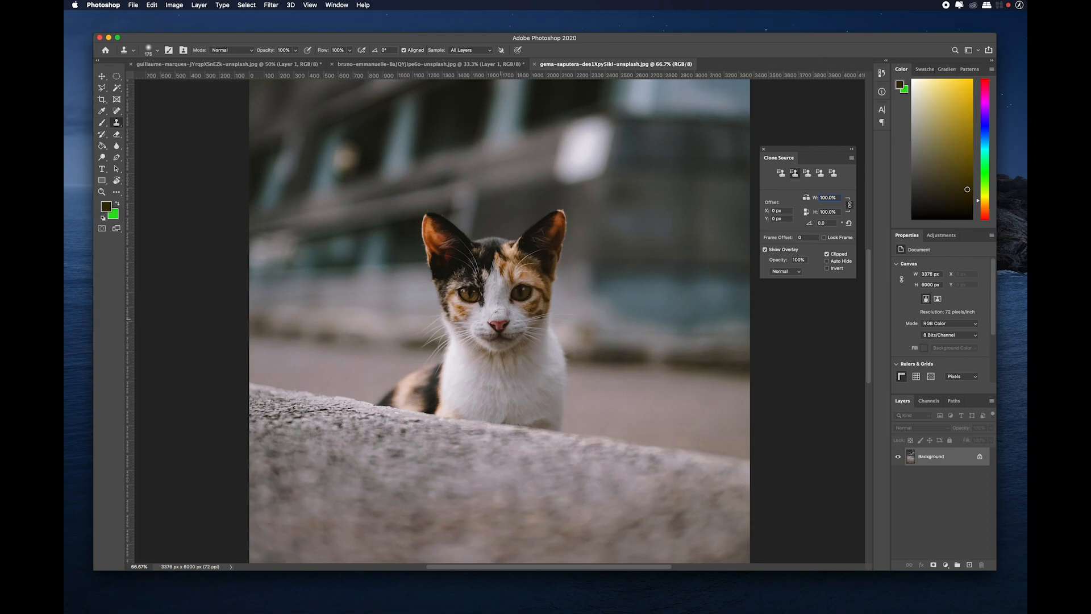
left_click(498, 322, "alt")
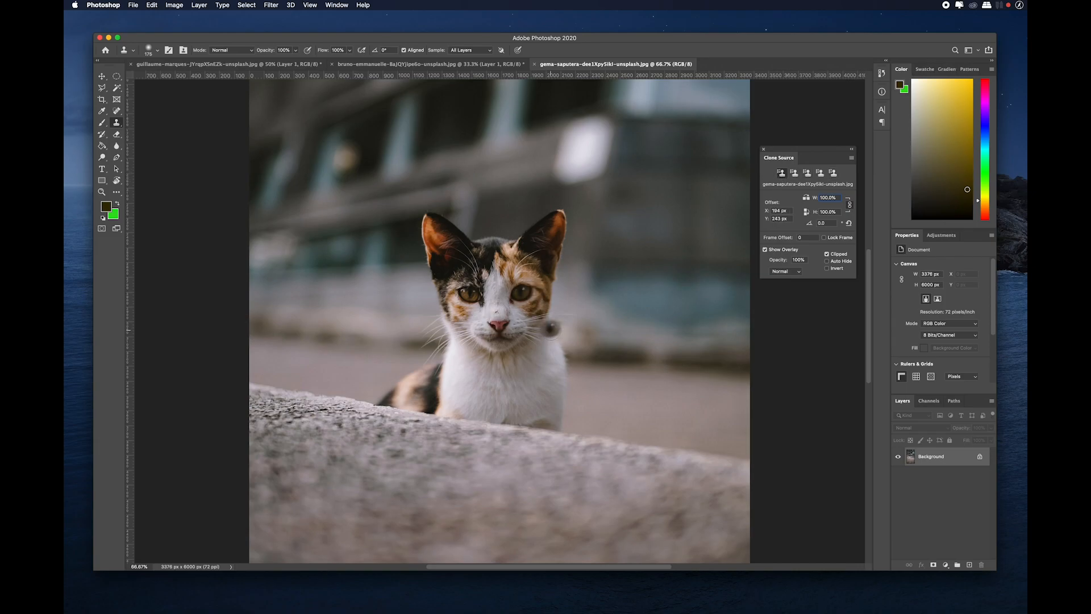
key("super+equal")
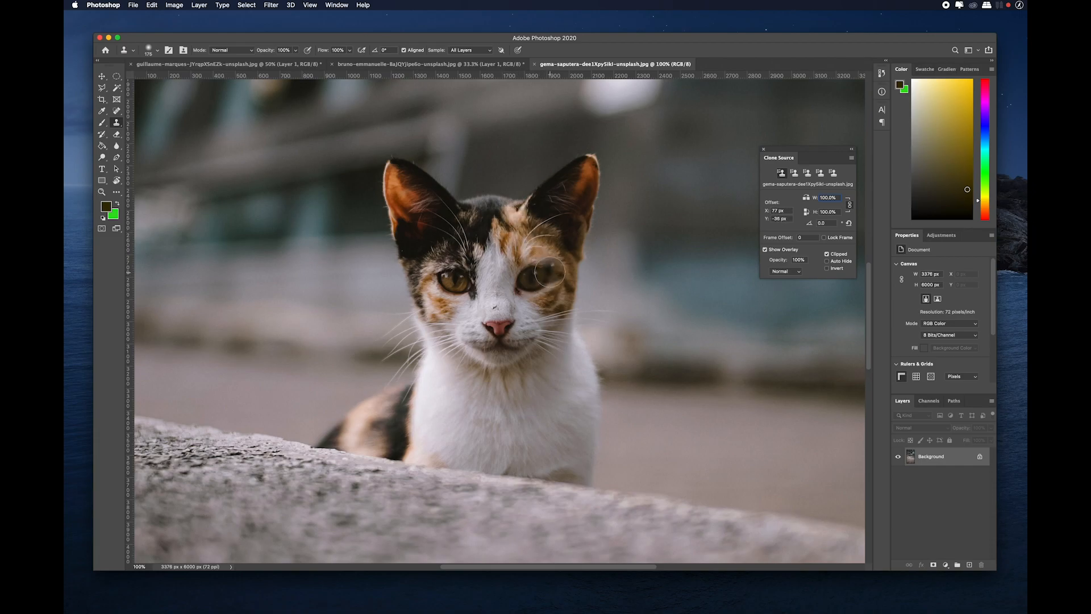
- Try cloning the eye from the dark side of the cat's face over the orange-side eye
left_click(456, 281, "alt")
mouse_move(533, 278)
left_mouse_down()
mouse_move(517, 221)
mouse_move(543, 289)
mouse_move(571, 244)
mouse_move(559, 318)
mouse_move(539, 282)
mouse_move(554, 210)
mouse_move(523, 318)
mouse_move(560, 247)
left_mouse_up()
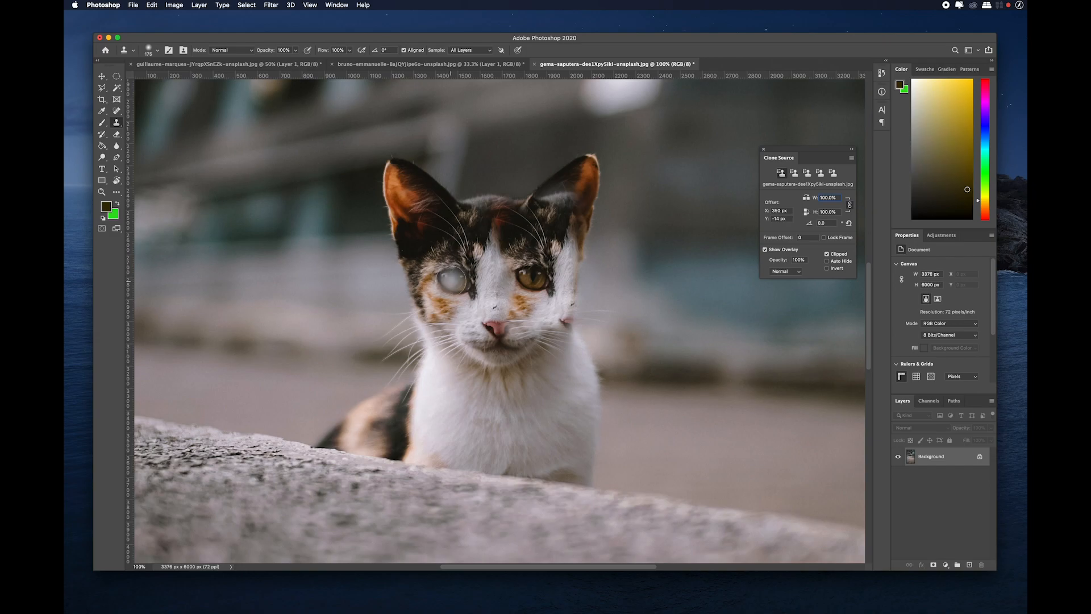
left_click(453, 278)
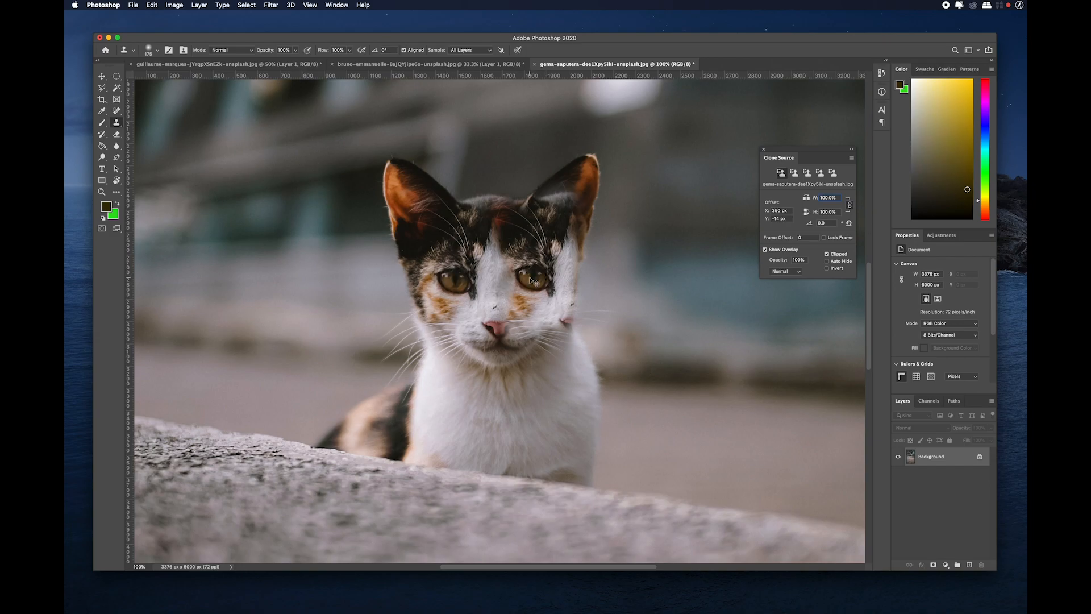
key("super+z")
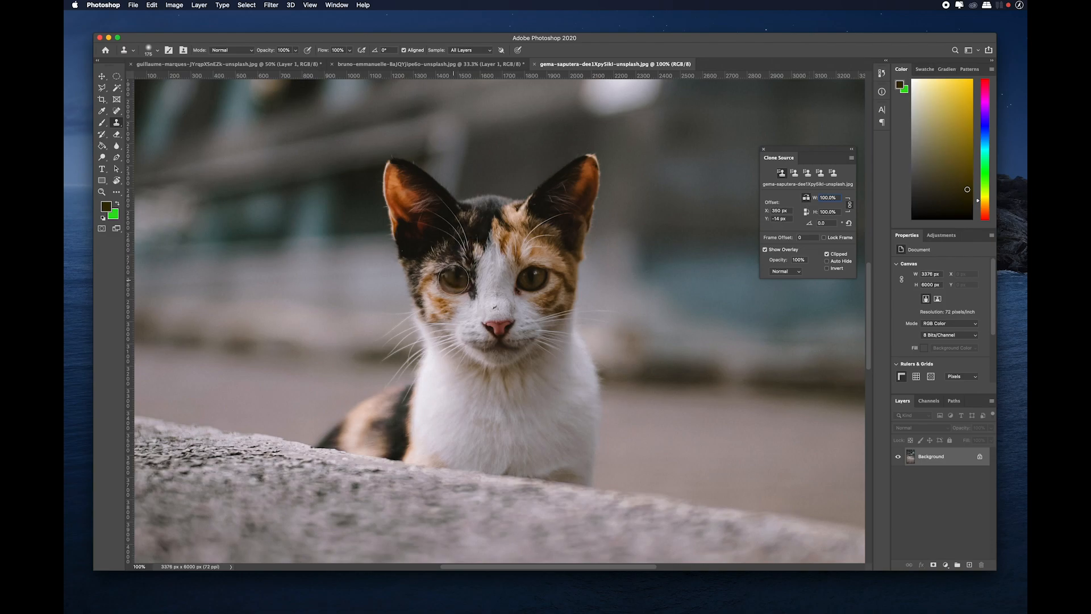
- Try cloning the dark side of the cat's face, flipped horizontally, over its orange side directly on the Background layer
left_click(456, 280, "alt")
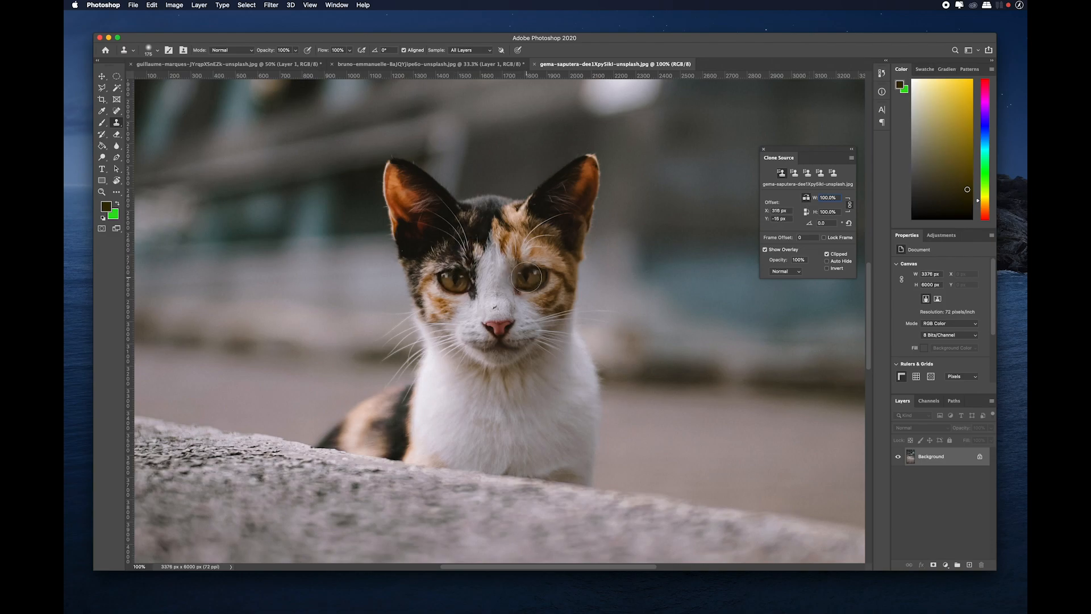
mouse_move(526, 238)
left_mouse_down()
mouse_move(550, 304)
mouse_move(557, 221)
mouse_move(550, 312)
left_mouse_up()
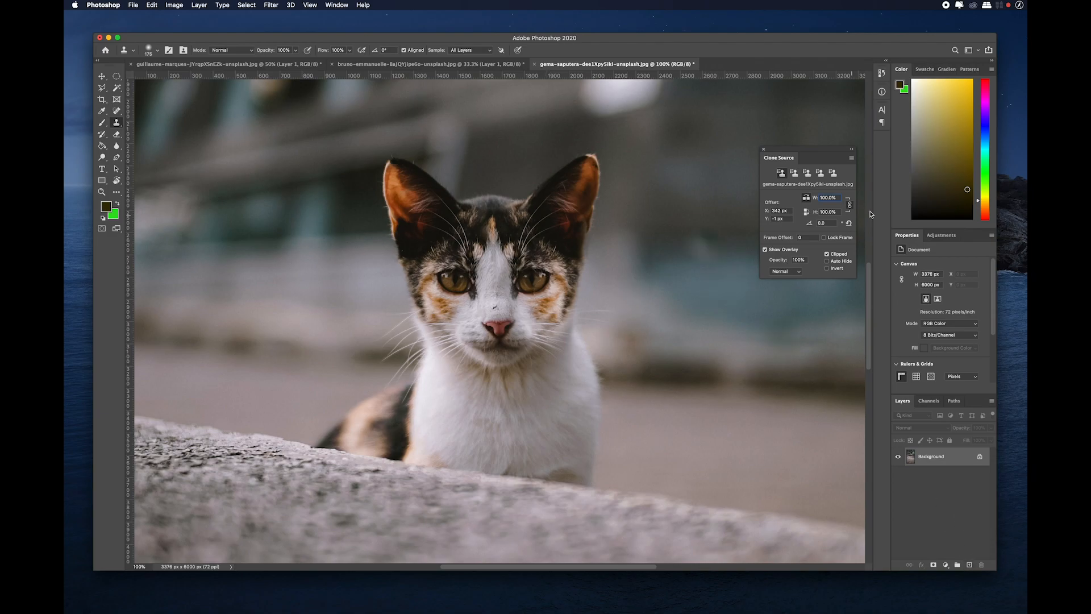
left_click(806, 198)
left_click_drag(537, 228, 566, 344)
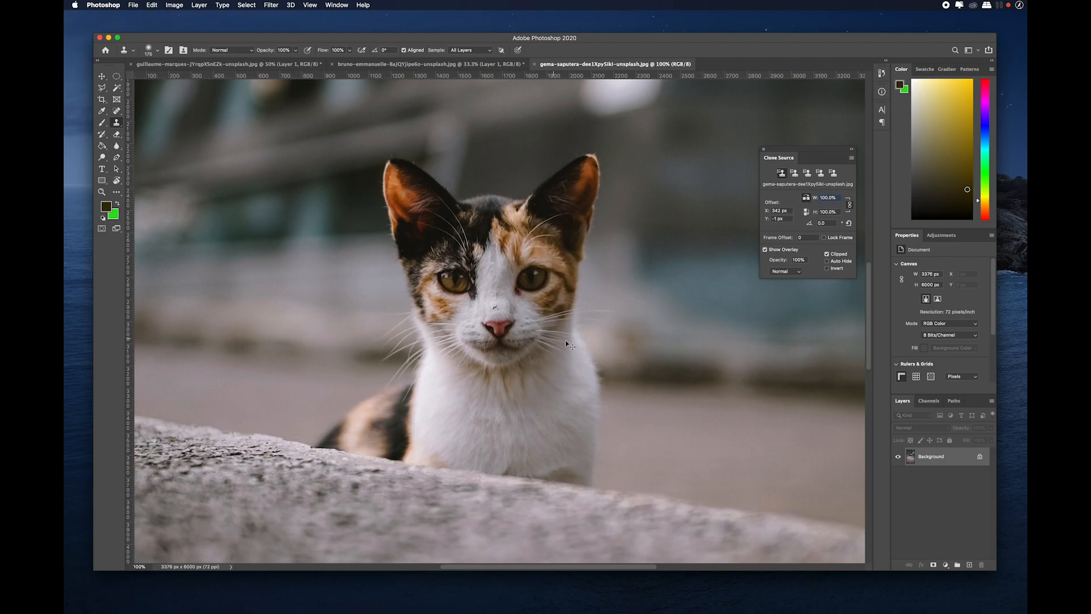
- Add a new layer, sample the dark-side eye and clone it horizontally flipped over the orange side of the face
left_click(969, 566)
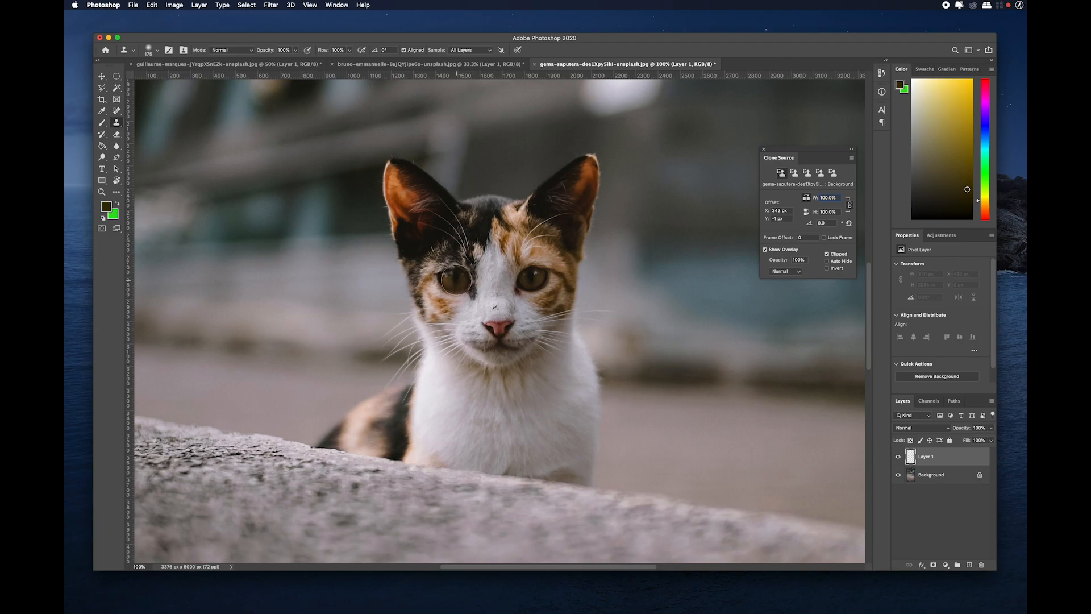
left_click(456, 280, "alt")
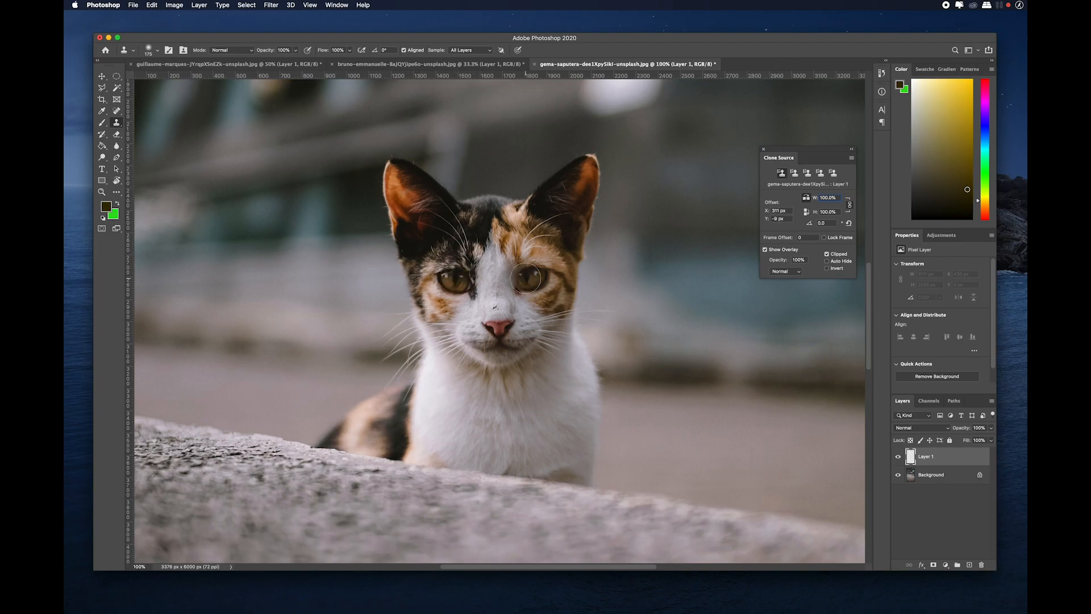
mouse_move(531, 280)
left_mouse_down()
mouse_move(546, 284)
mouse_move(542, 254)
mouse_move(504, 219)
mouse_move(561, 256)
mouse_move(551, 301)
mouse_move(515, 318)
mouse_move(533, 343)
mouse_move(507, 349)
mouse_move(504, 318)
mouse_move(560, 318)
mouse_move(577, 341)
mouse_move(591, 244)
mouse_move(597, 350)
mouse_move(562, 322)
left_mouse_up()
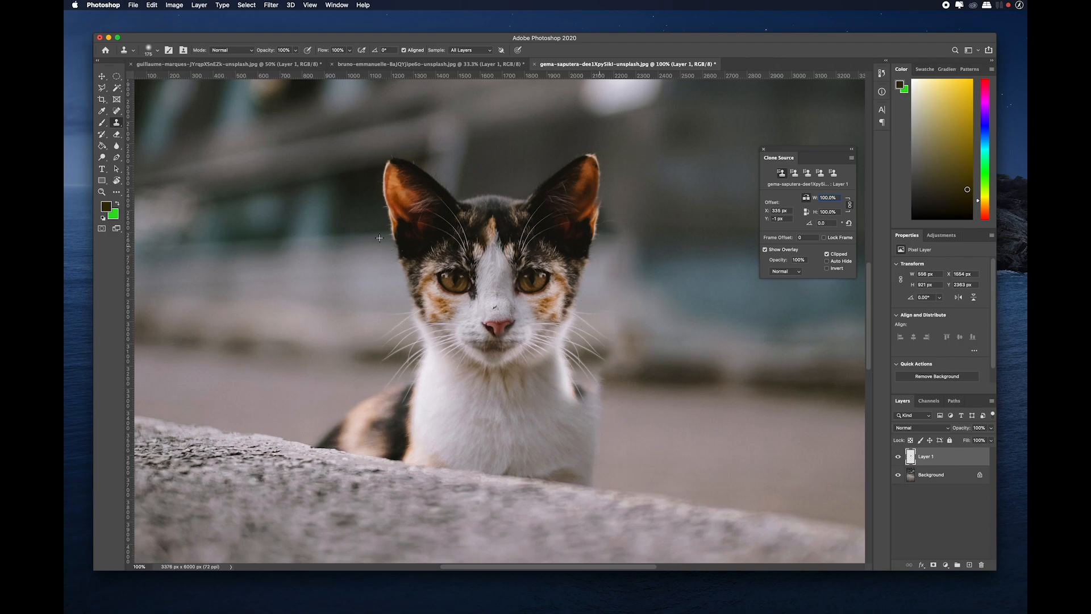
left_click_drag(599, 247, 607, 251)
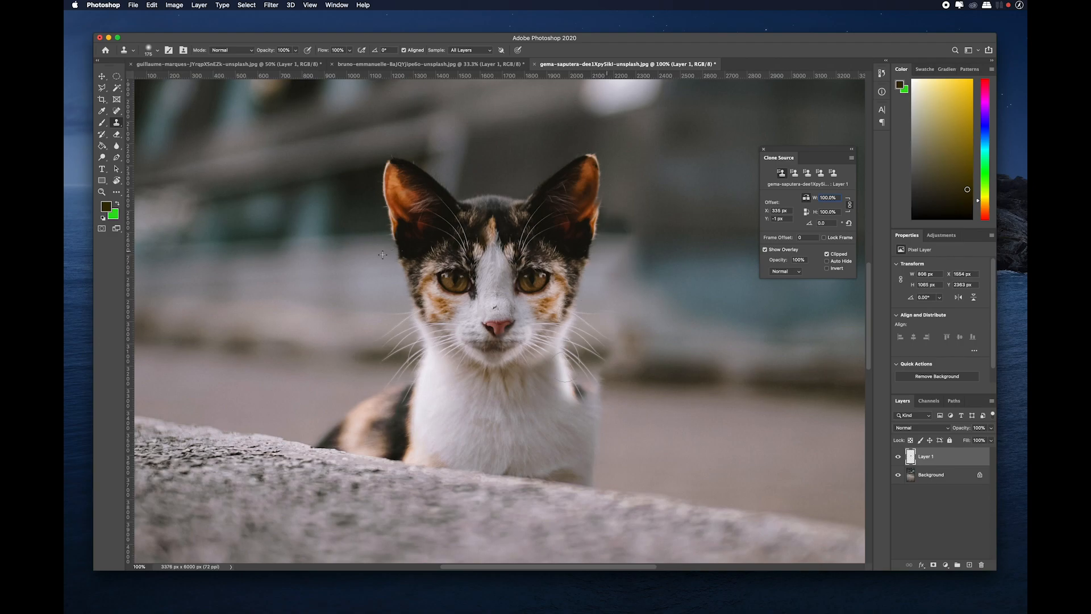
- Hide the Background layer and erase the stray cloned backdrop below the cheek on Layer 1 with a larger eraser
left_click(899, 475)
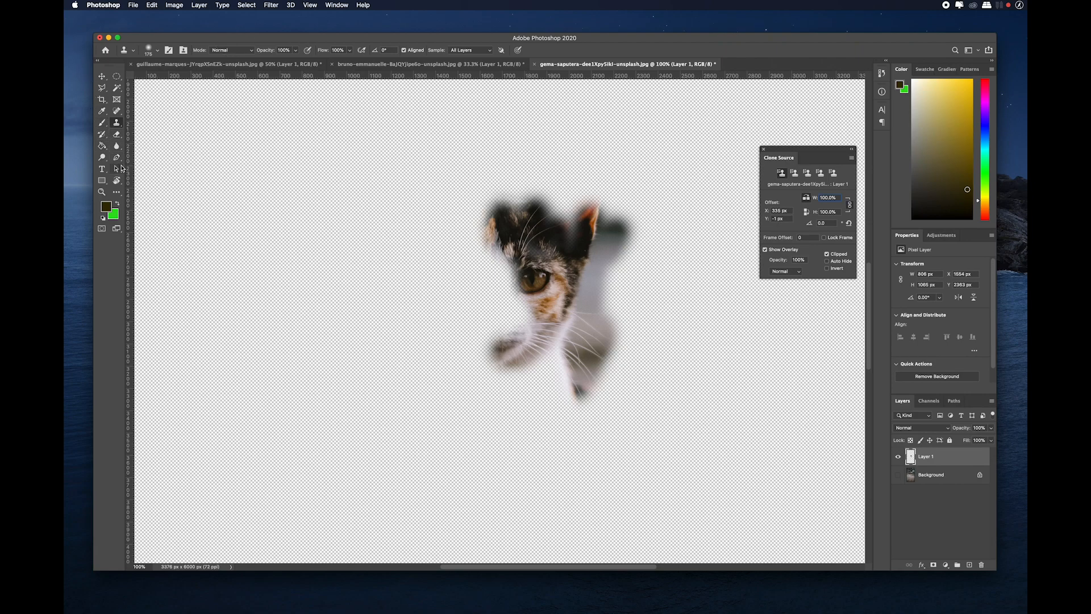
left_click(118, 135)
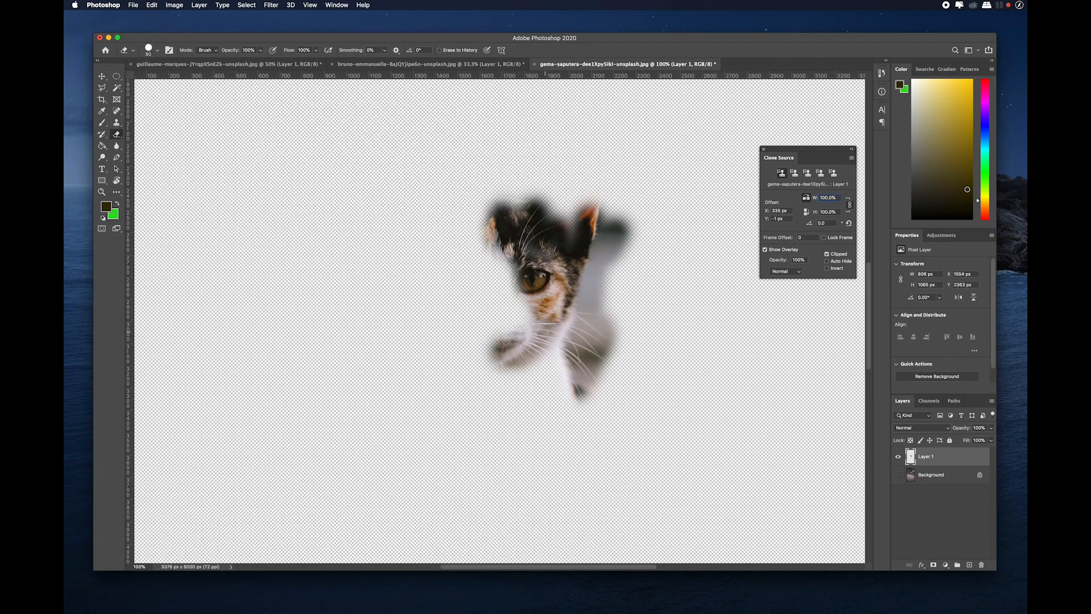
key("]")
key("]")
key("]")
left_click_drag(593, 380, 592, 352)
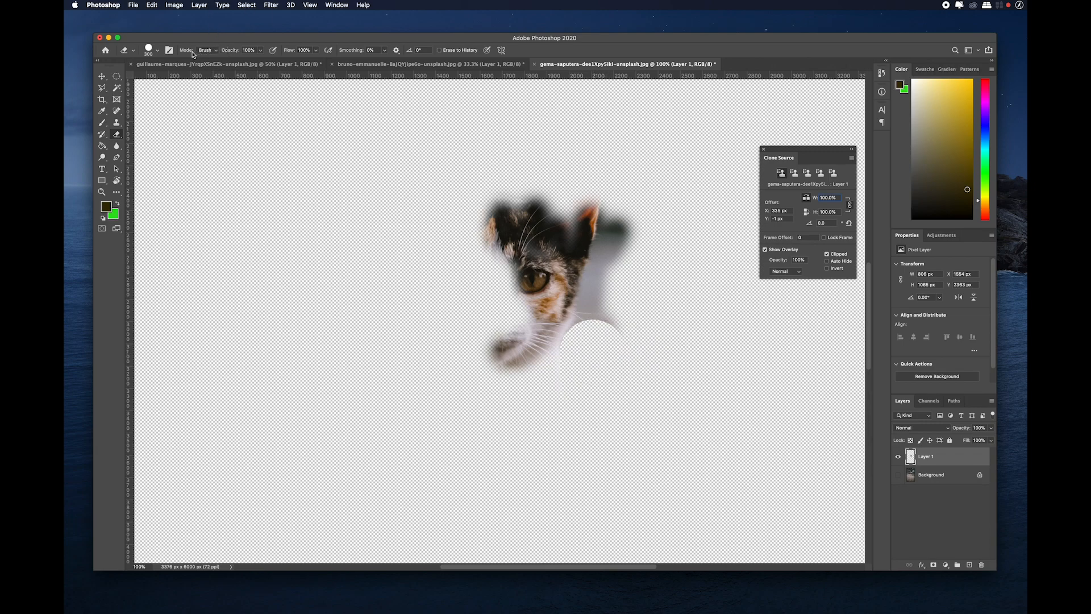
- Shrink the eraser, soften it to 37% hardness and erase the leftover backdrop along the cheek's edge on Layer 1
left_click(158, 52)
mouse_move(198, 100)
left_mouse_down()
mouse_move(164, 101)
mouse_move(176, 82)
mouse_move(167, 79)
left_mouse_up()
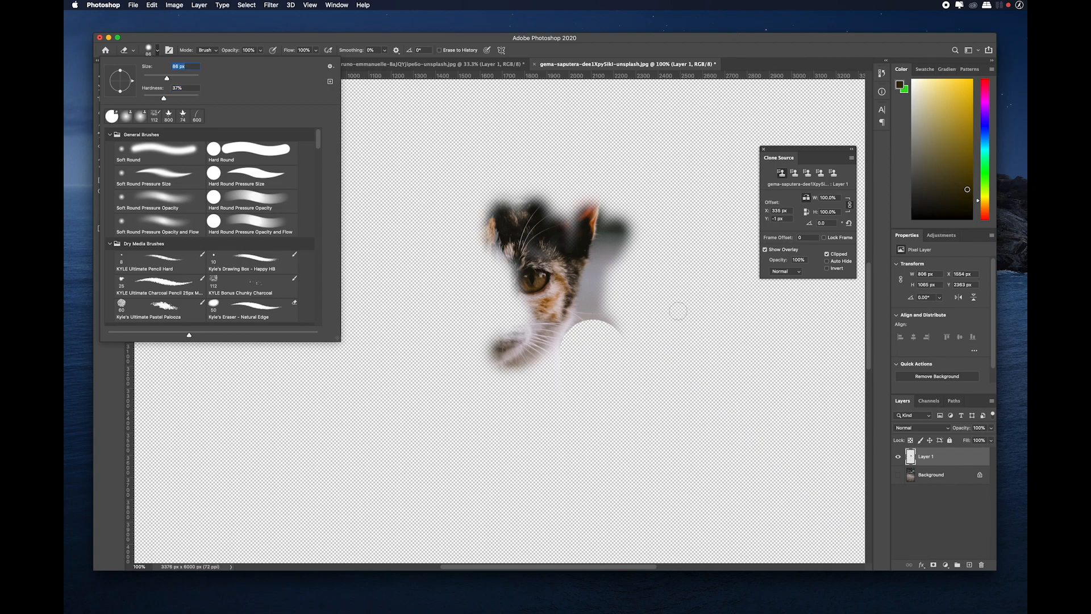
left_click(618, 323)
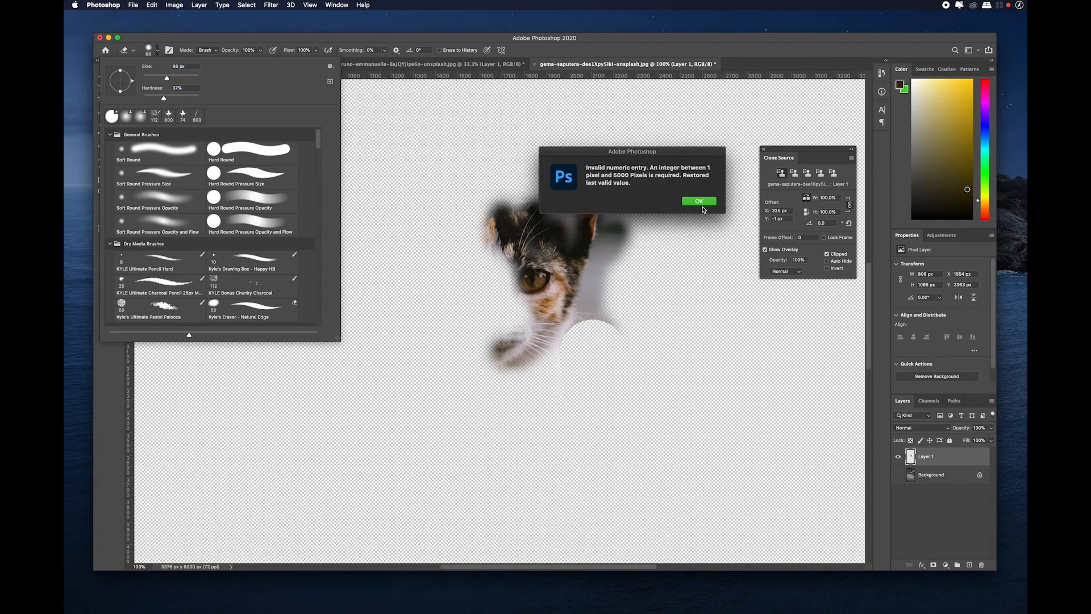
left_click(700, 202)
mouse_move(616, 319)
left_mouse_down()
mouse_move(597, 344)
mouse_move(597, 299)
mouse_move(579, 329)
left_mouse_up()
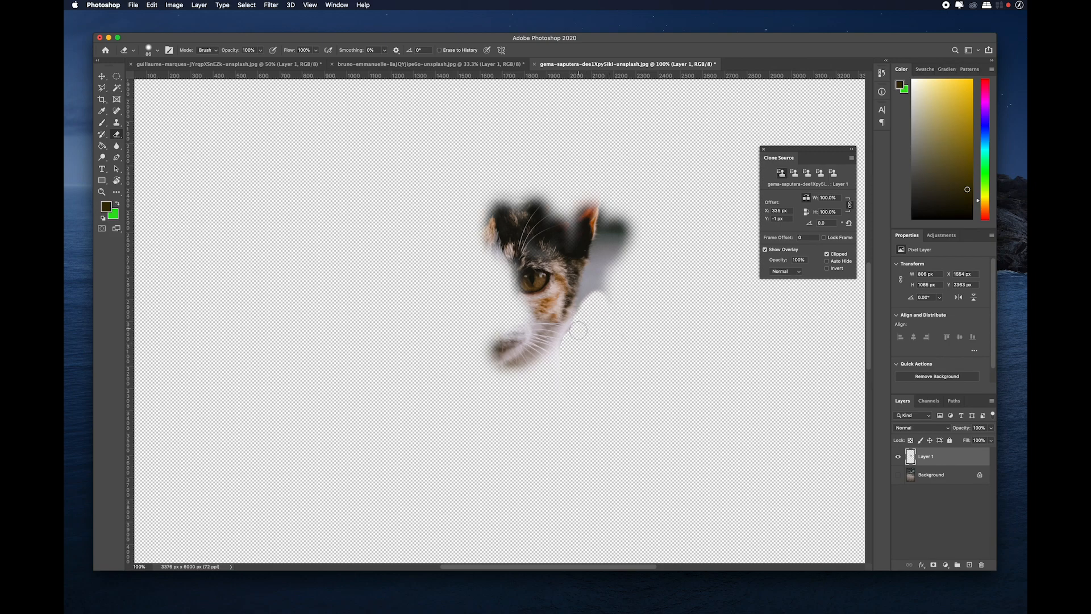
mouse_move(560, 372)
left_mouse_down()
mouse_move(596, 316)
mouse_move(617, 235)
mouse_move(627, 253)
mouse_move(632, 244)
mouse_move(627, 215)
mouse_move(595, 309)
left_mouse_up()
- Enlarge the eraser to 200, clear the remaining backdrop beside the cheek and ear, and show the Background layer again
key("]")
key("]")
key("]")
key("]")
key("]")
key("]")
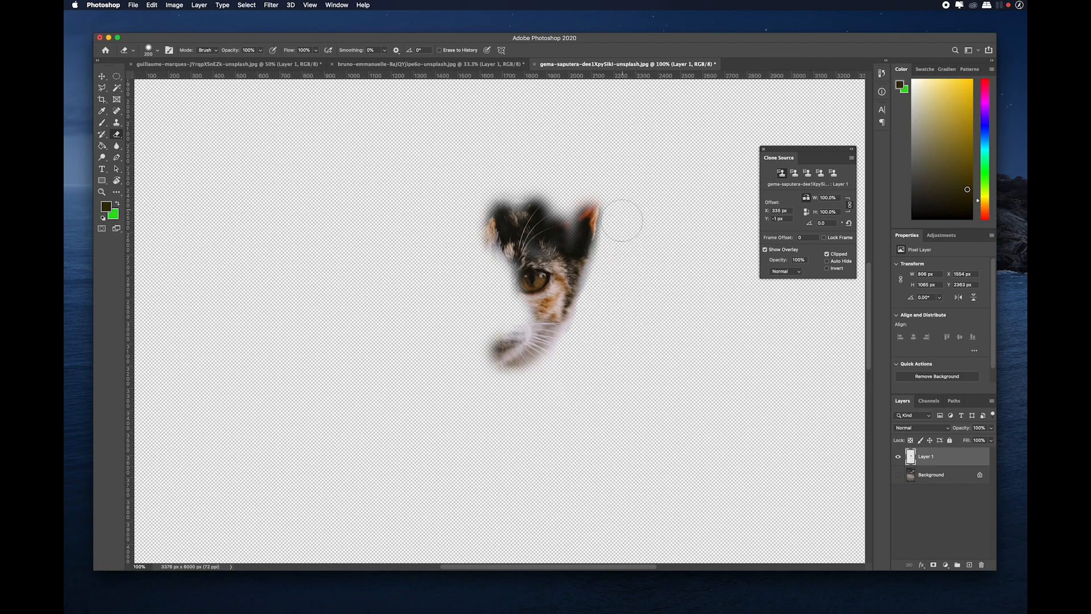
left_click(899, 475)
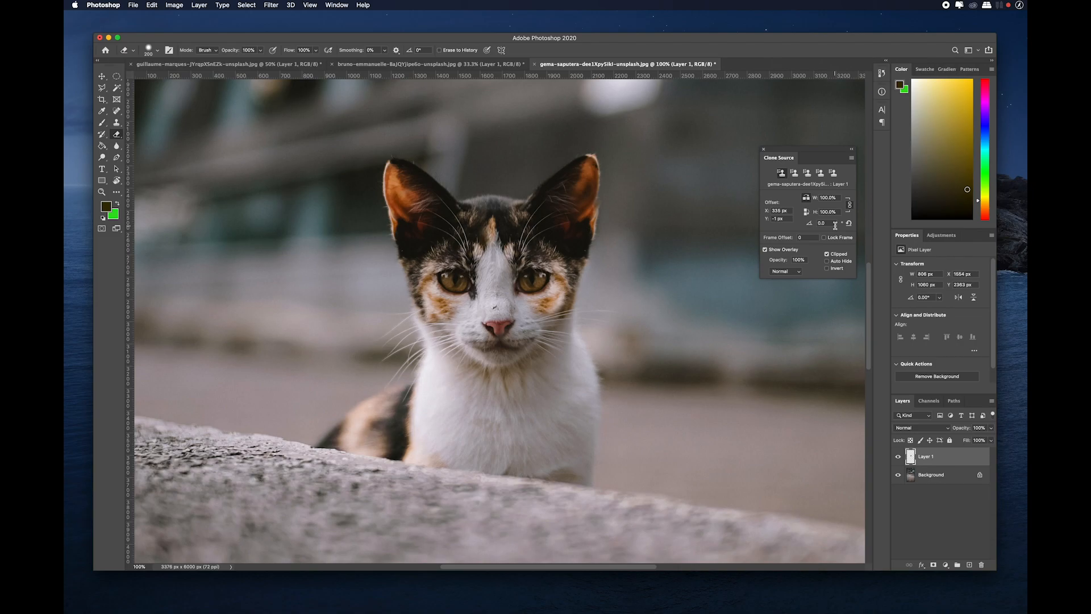
- Set the clone source's width and height scale to 50% and switch to the bird photo
left_click(827, 199)
type("50")
key("Return")
left_click(477, 64)
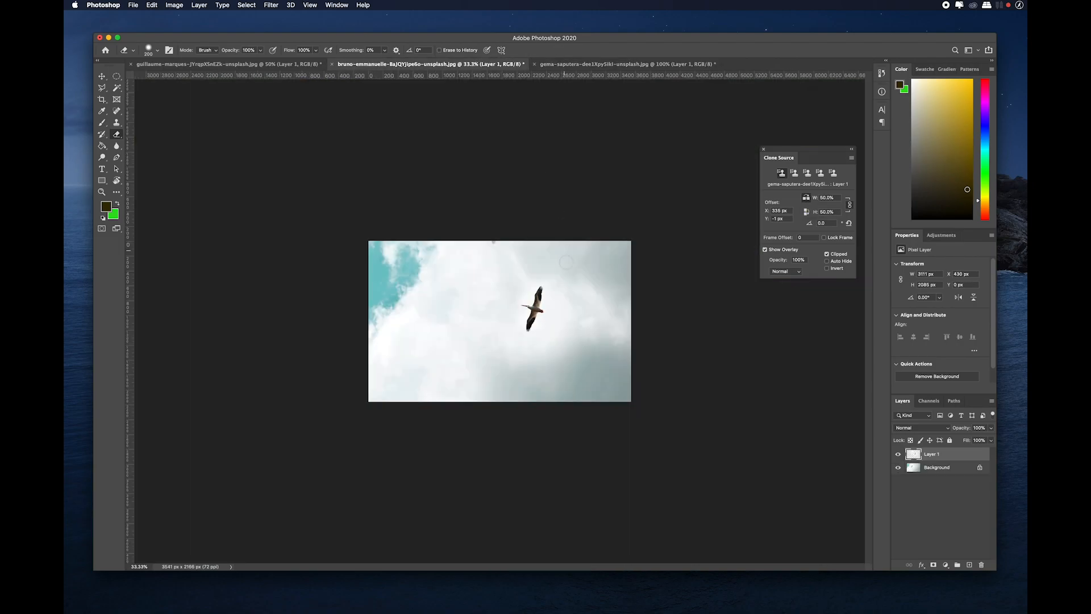
key("super+plus")
key("super+plus")
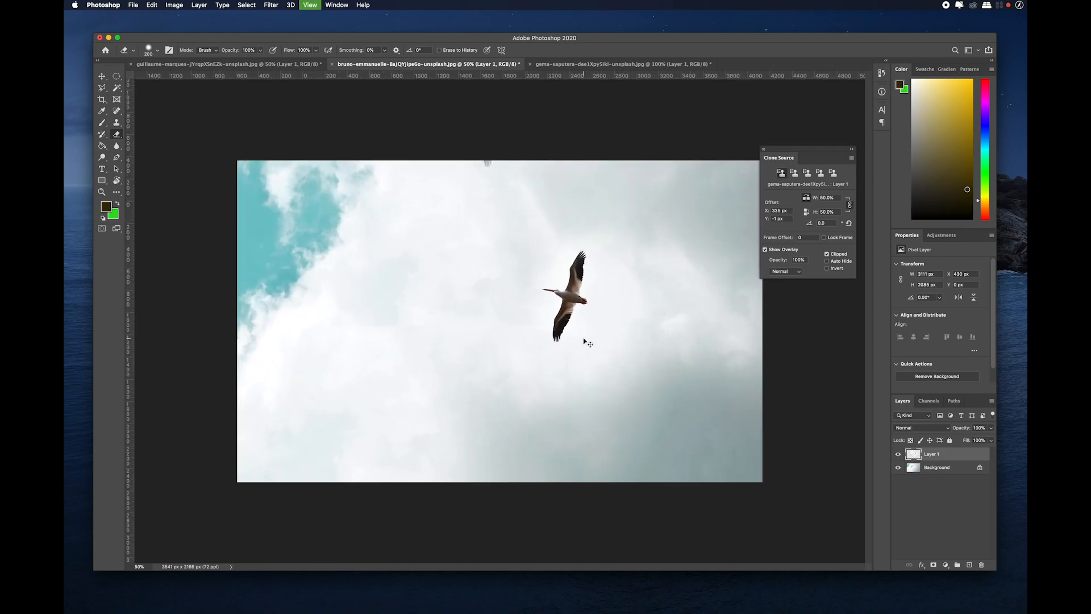
key("bracketright")
key("bracketright")
key("bracketright")
key("bracketright")
key("bracketright")
key("bracketright")
key("bracketright")
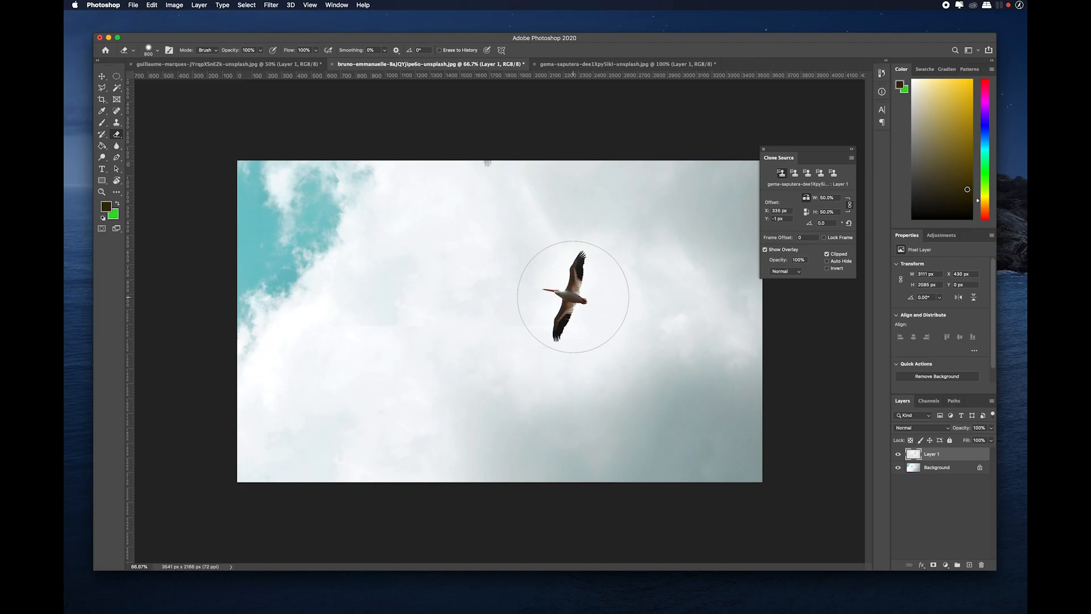
left_click(573, 297)
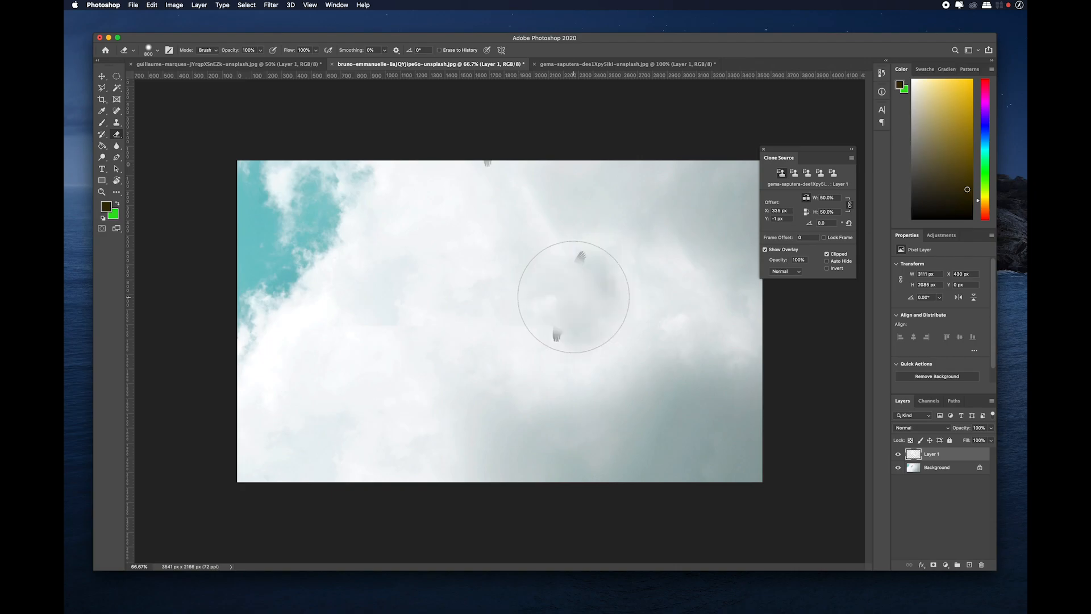
key("super+z")
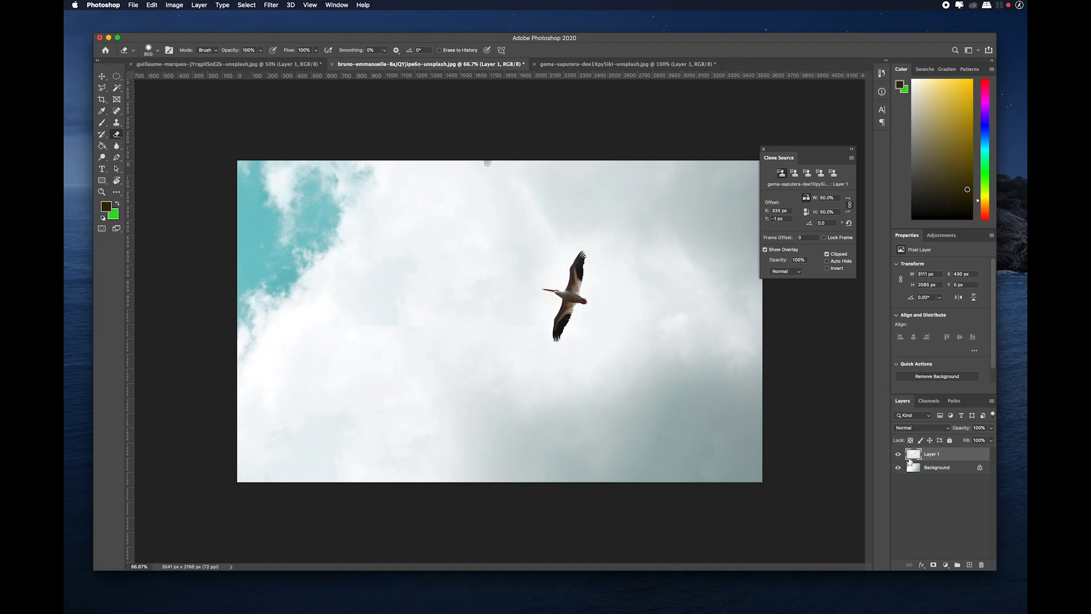
- Switch to the Clone Stamp tool and enlarge its brush enough to cover the whole bird
left_click(929, 468)
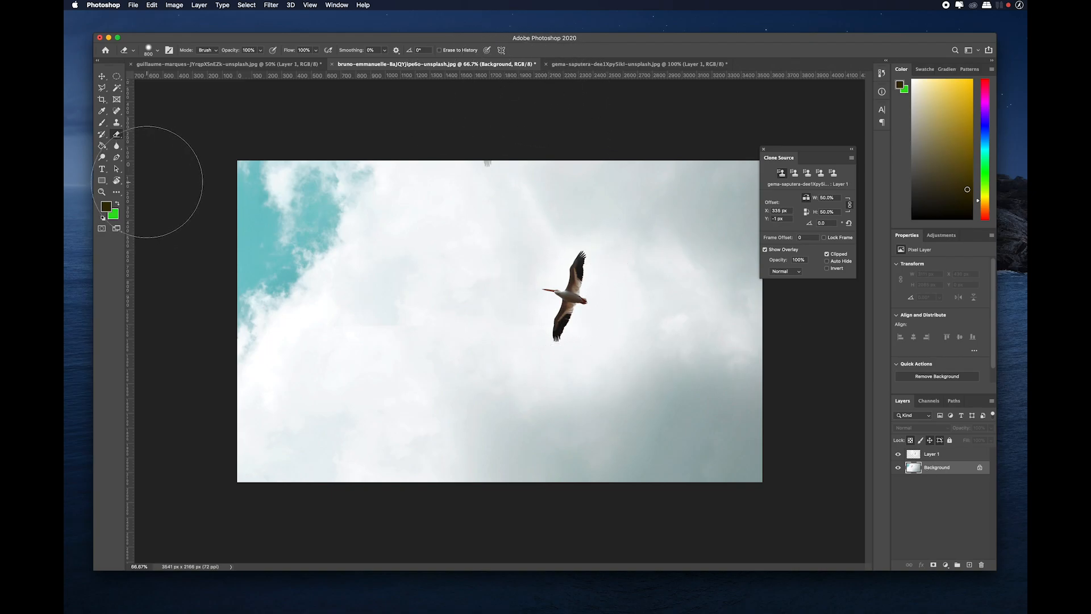
left_click(117, 123)
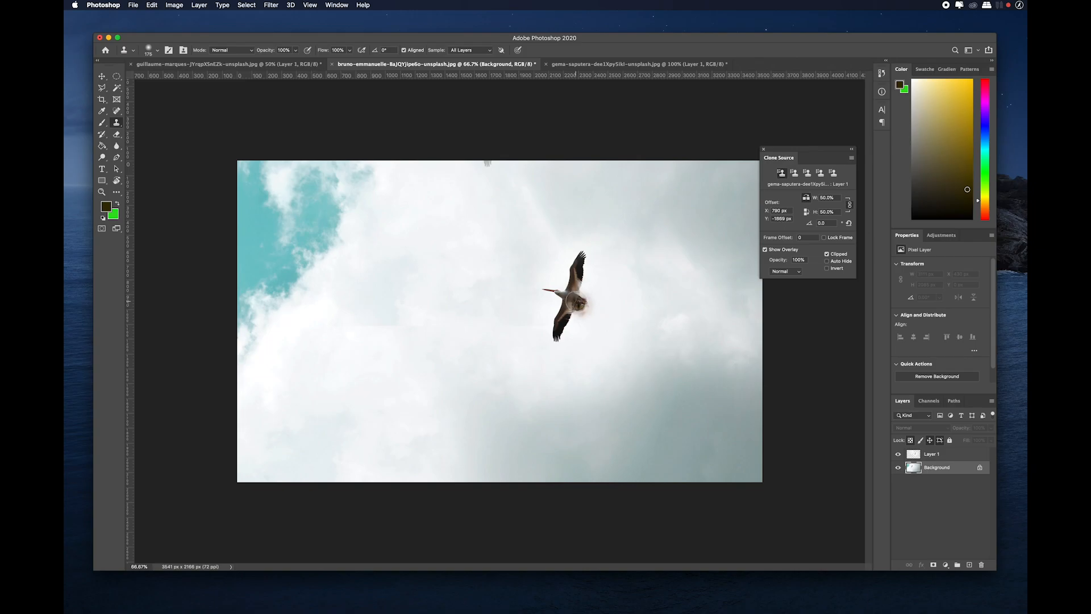
key("bracketright")
key("bracketright")
key("bracketright")
key("bracketright")
key("bracketright")
key("bracketright")
key("bracketright")
key("bracketright")
key("bracketright")
key("bracketright")
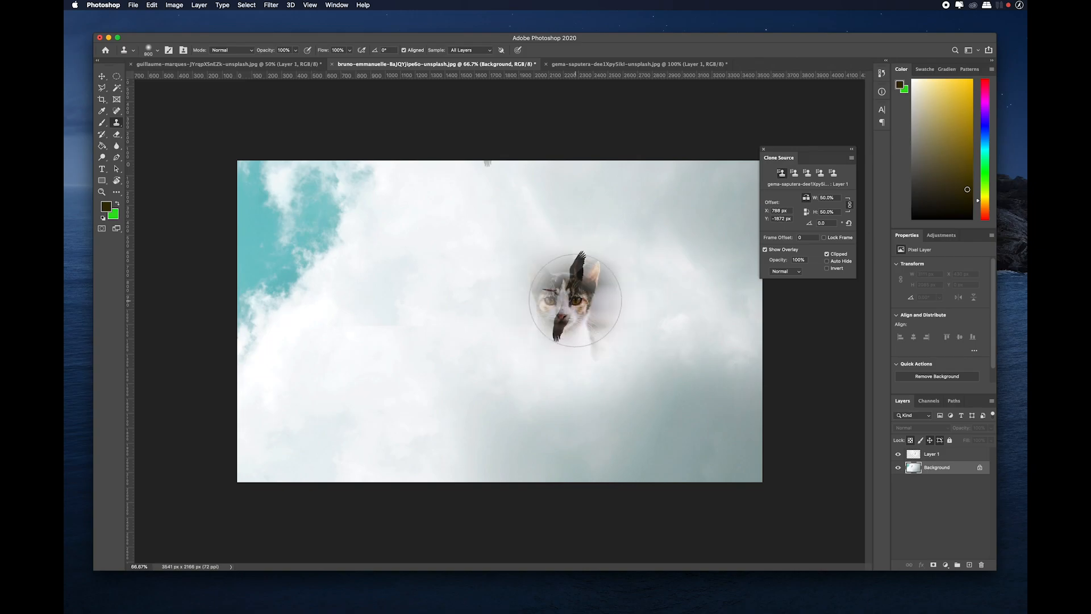
key("bracketleft")
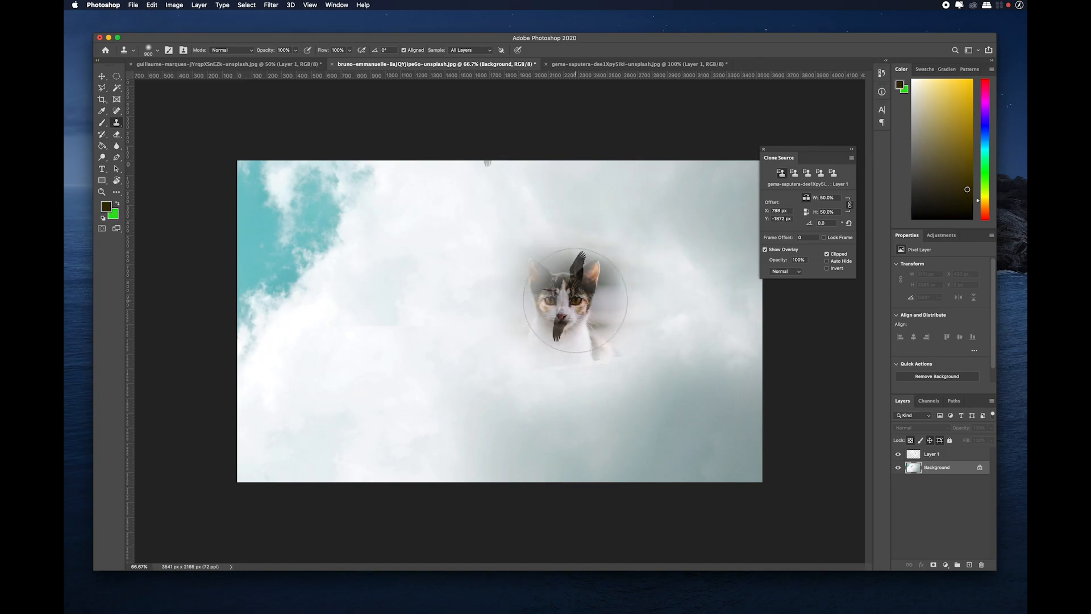
- On Layer 1, sample the bird and clone a half-size mirrored copy into the cloud in front of its beak
left_click(937, 454)
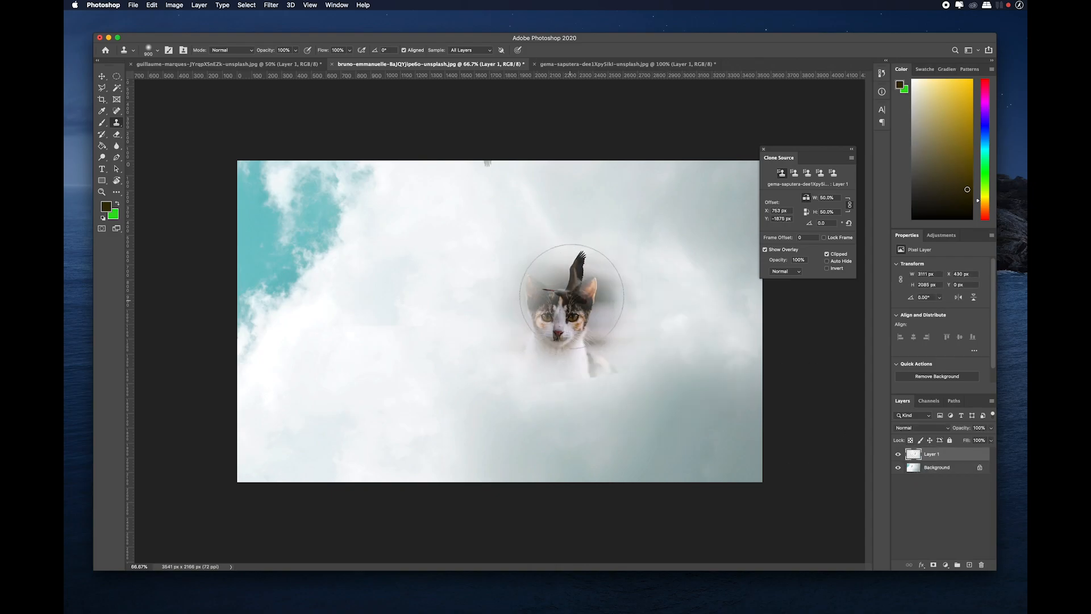
key("alt")
left_click(573, 295, "alt")
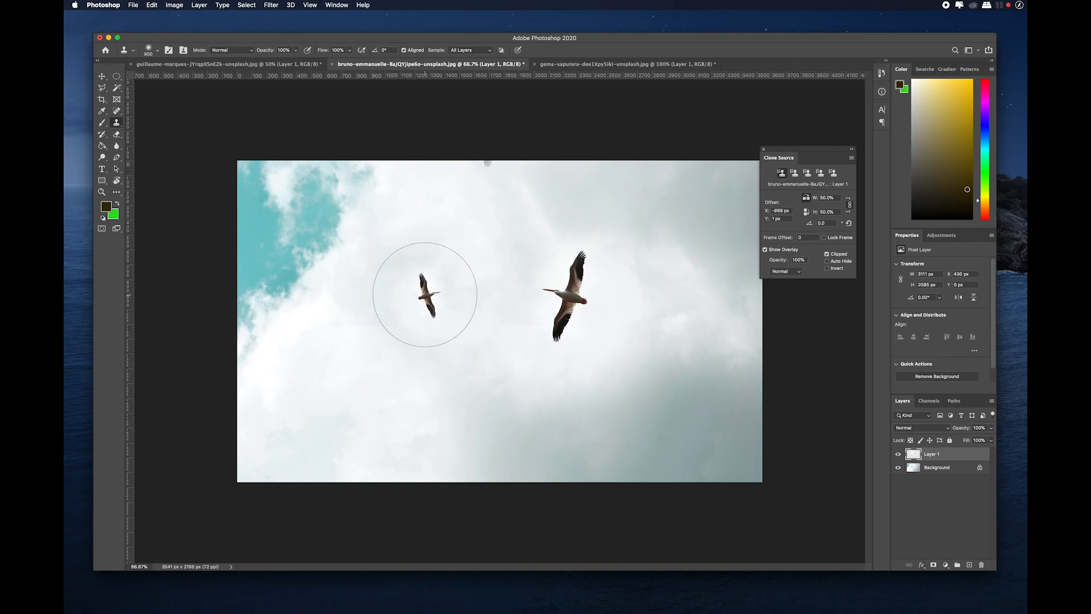
left_click(424, 294)
- Set the clone source's width and height scale to 400%
left_click(814, 198)
type("100")
key("Return")
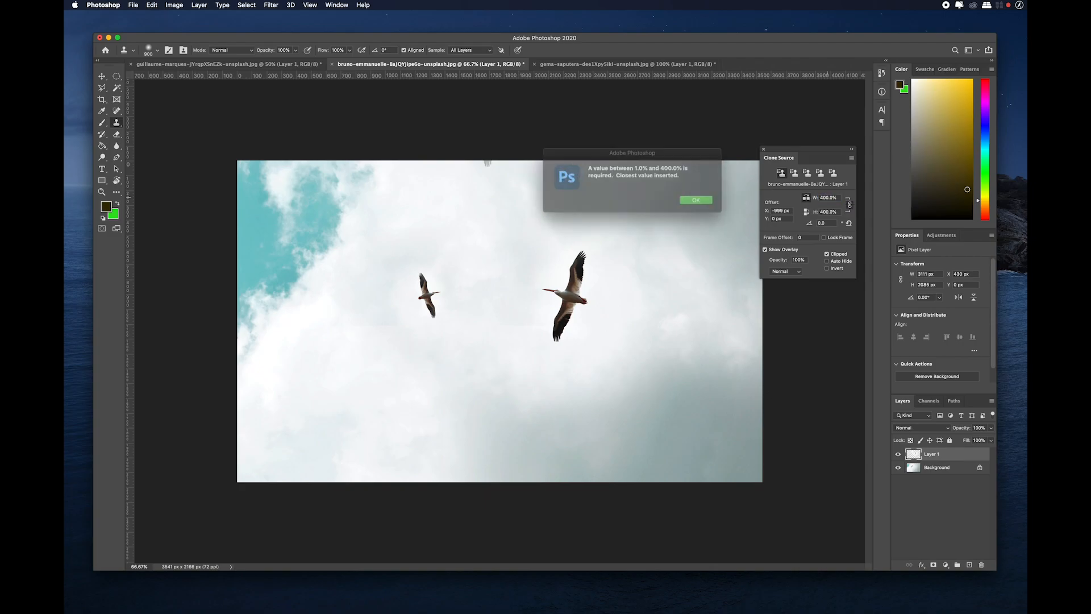
left_click(699, 202)
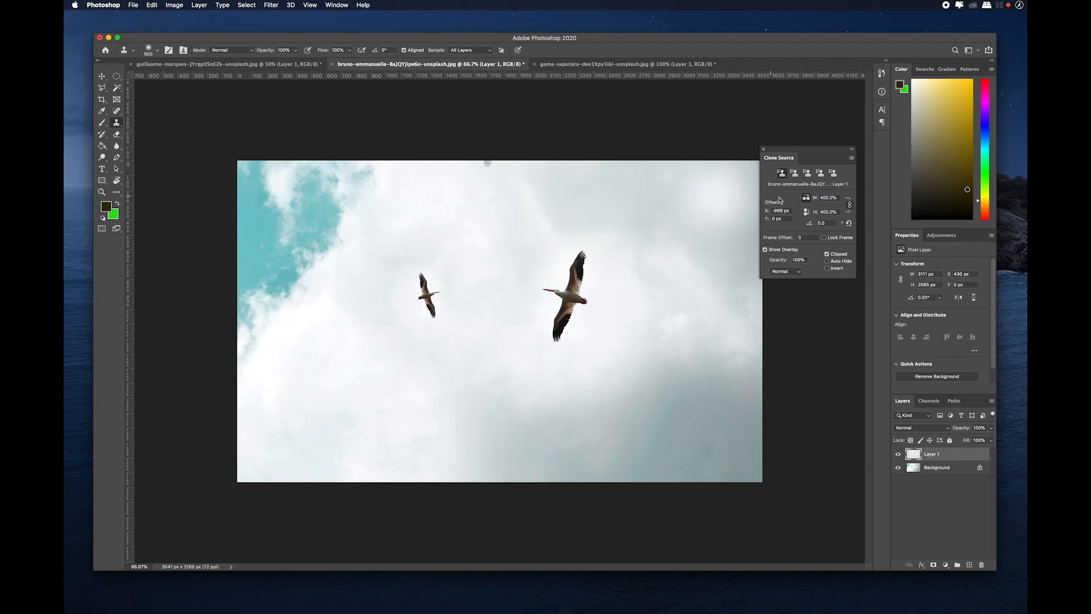
- Sample the original bird again and clone a giant mirrored copy over the lower-left part of the photo
left_click_drag(641, 288, 571, 295)
left_click(571, 295, "alt")
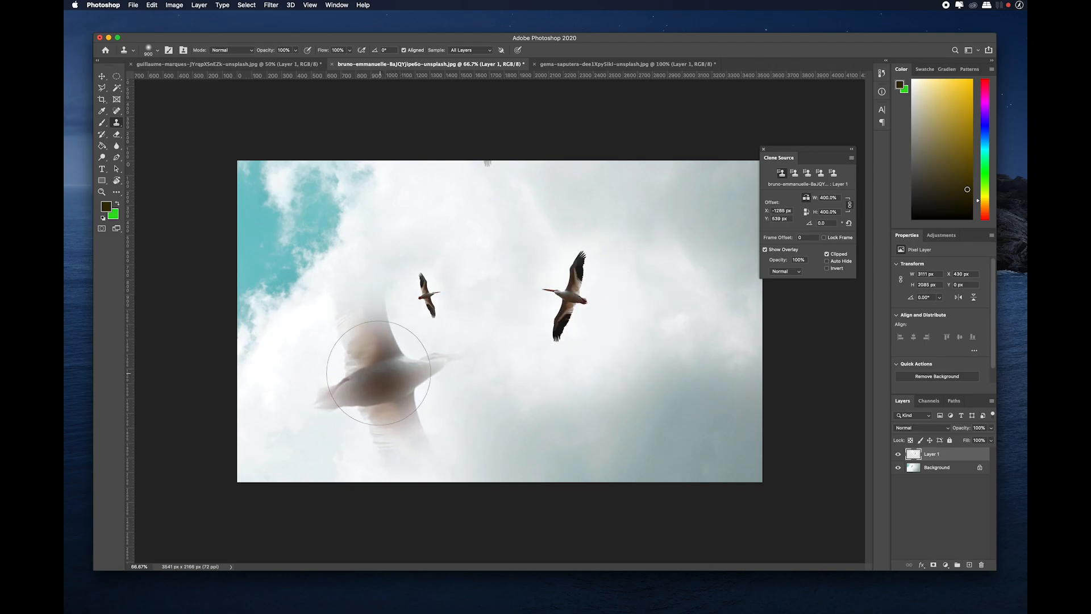
mouse_move(375, 365)
left_mouse_down()
mouse_move(353, 300)
mouse_move(414, 488)
mouse_move(427, 333)
mouse_move(454, 380)
mouse_move(471, 350)
mouse_move(434, 452)
mouse_move(336, 245)
mouse_move(353, 482)
mouse_move(351, 299)
mouse_move(437, 470)
mouse_move(445, 512)
left_mouse_up()
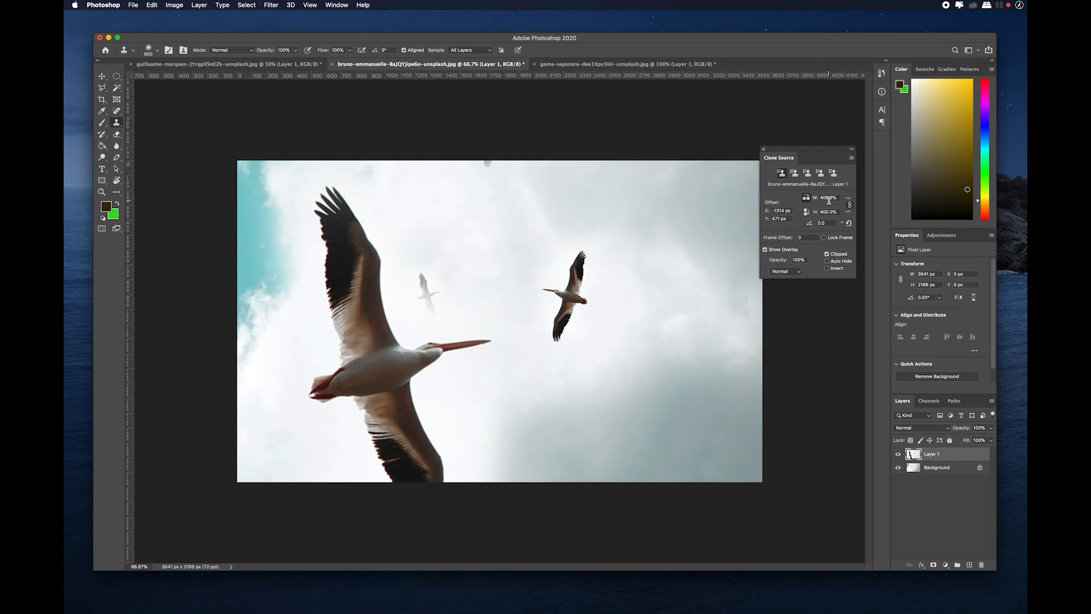
- Try to raise the clone source's scale above 400%
left_click_drag(829, 198, 803, 200)
key("Down")
key("Up")
key("Up")
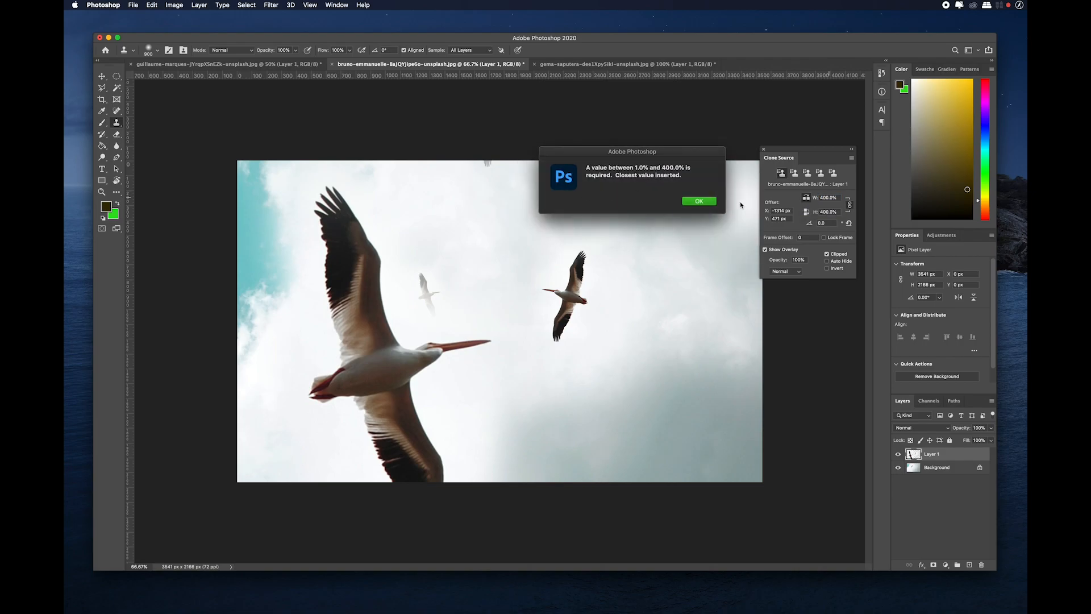
left_click(699, 201)
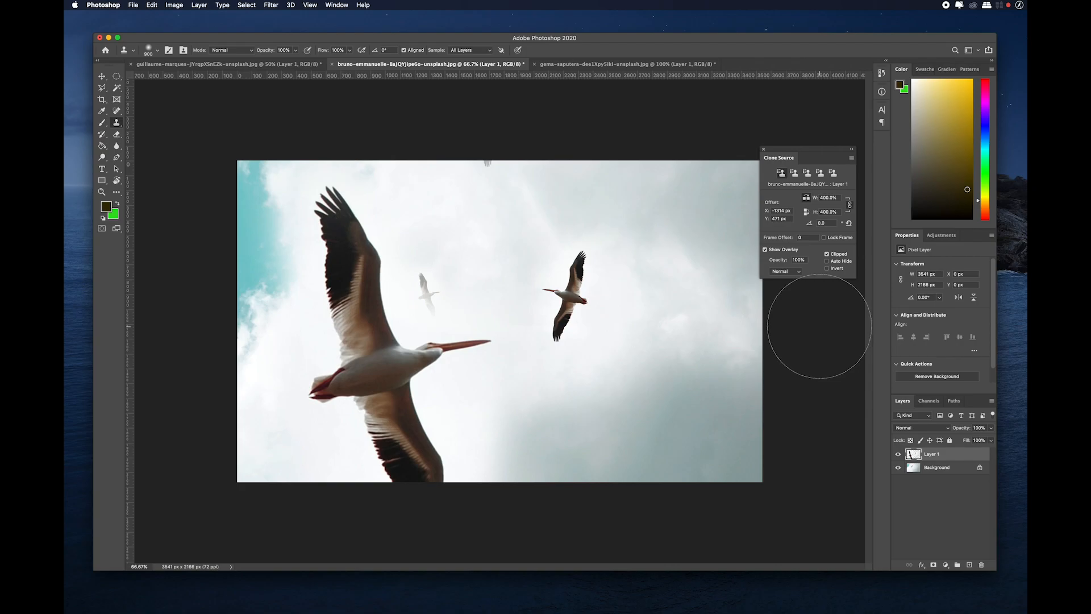
- Switch to the cat photo and zoom out to examine the whole image
left_click(636, 65)
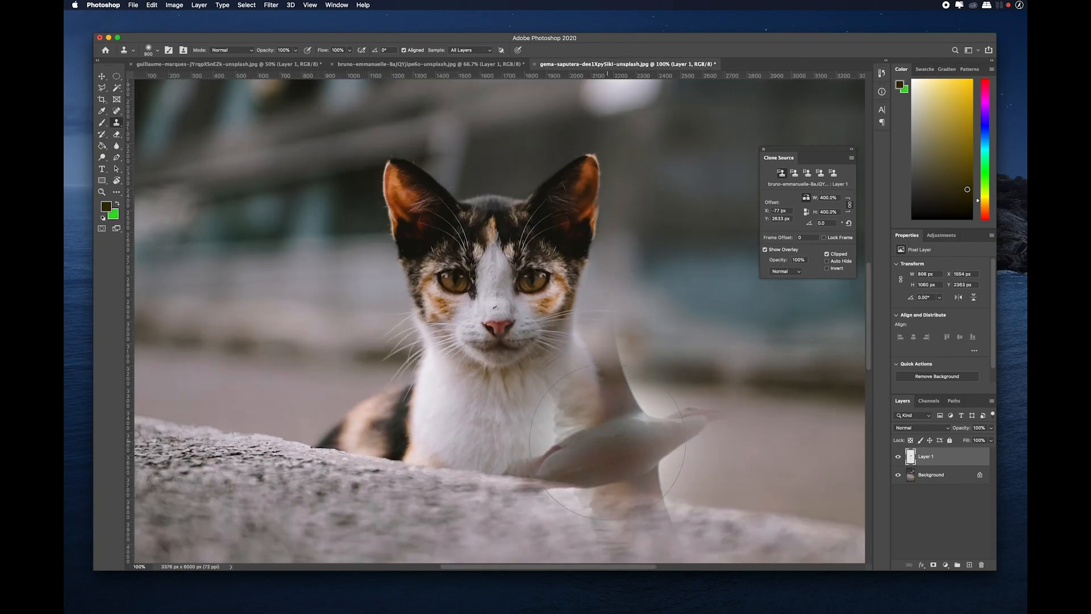
key("super+minus")
key("super+minus")
key("super+minus")
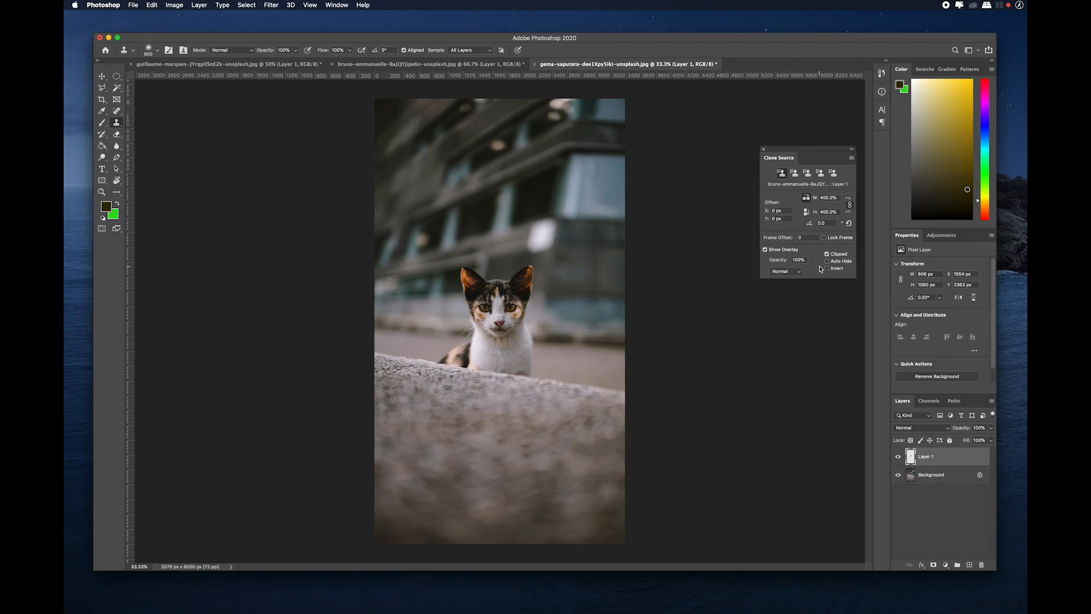
left_click(823, 224)
- Switch to the beach photo, reduce the clone brush to 400 px and sample the person walking on the sand
left_click(290, 65)
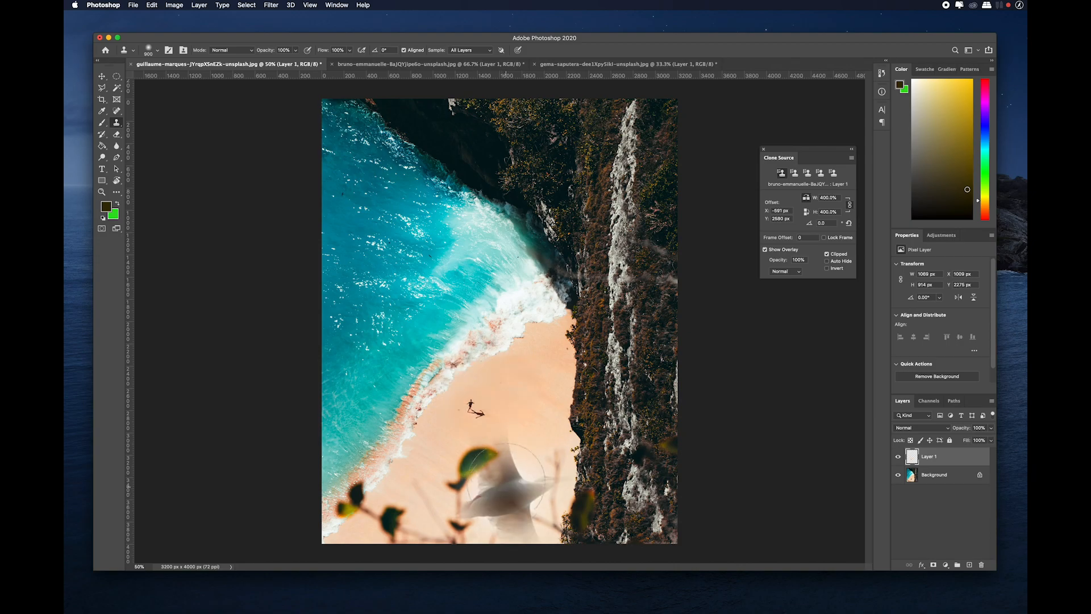
key("bracketleft")
key("bracketleft")
key("bracketleft")
key("bracketleft")
key("bracketleft")
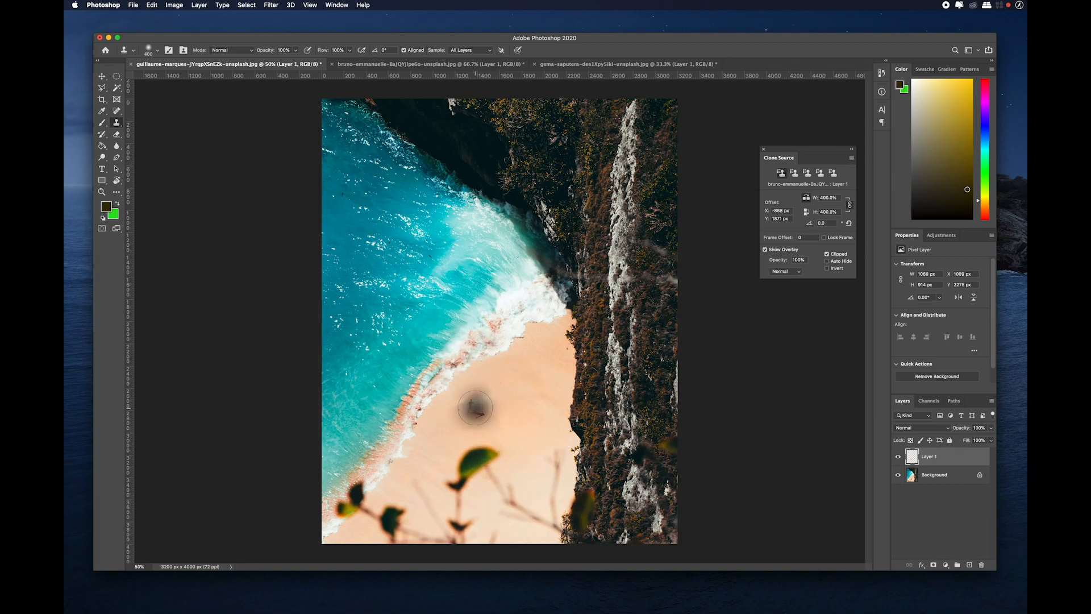
left_click(475, 408, "alt")
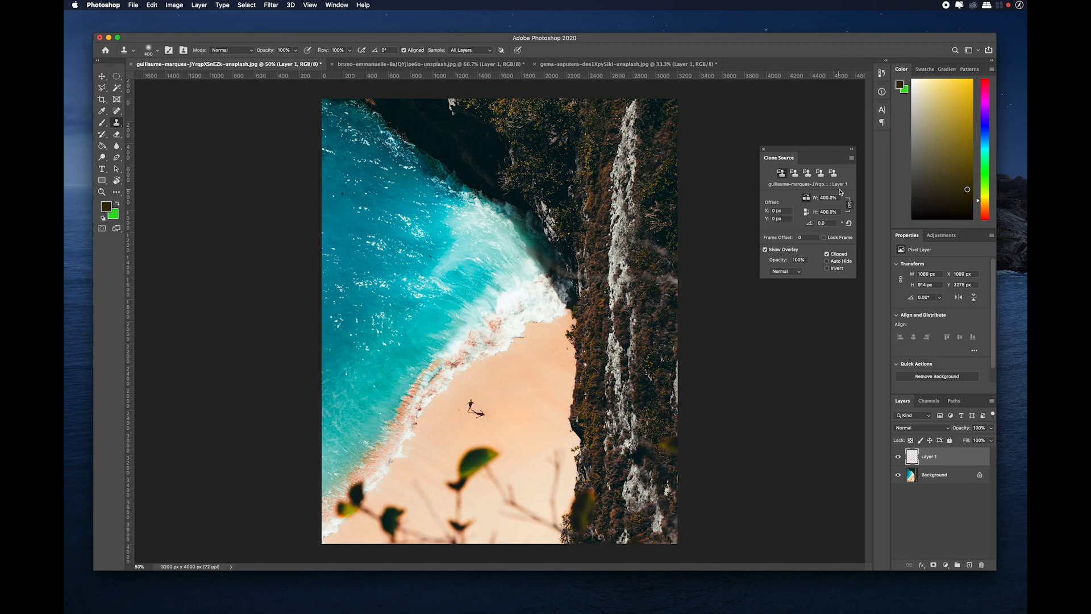
- Set the clone source's width and height scale to 100%
left_click(812, 198)
type("100")
left_click(489, 369)
- Set the clone source's rotation to -50° and clone copies of the walking person and shadow farther up the sand
left_click(825, 222)
type("-5")
left_click(495, 391)
left_click(474, 410, "alt")
left_click_drag(528, 361, 533, 359)
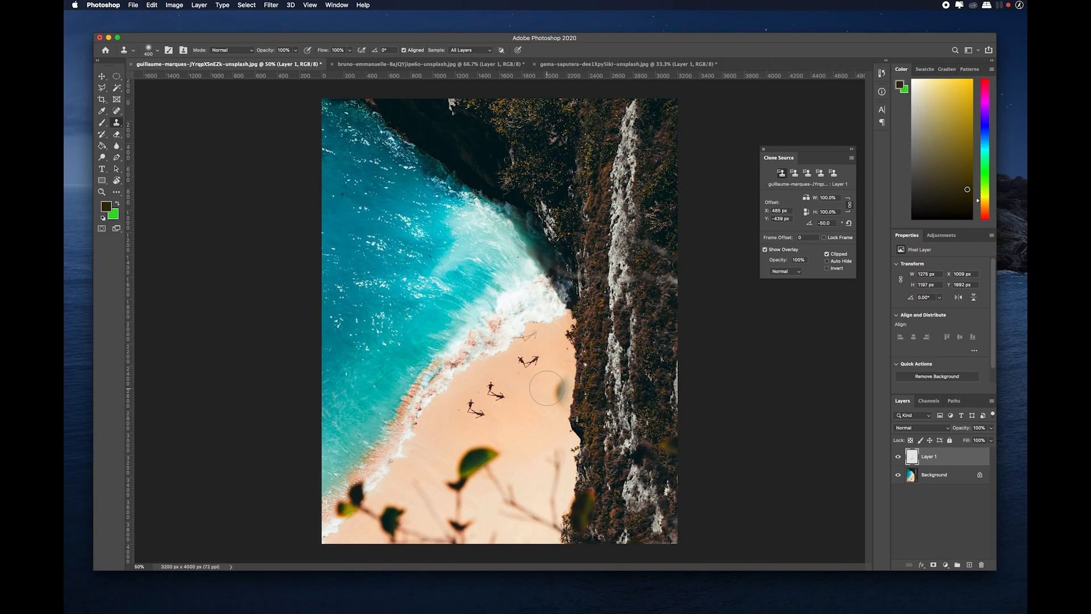
- Sample the tilted person twice and clone two further rotated copies onto the sand below
scroll(547, 388, "up", 4)
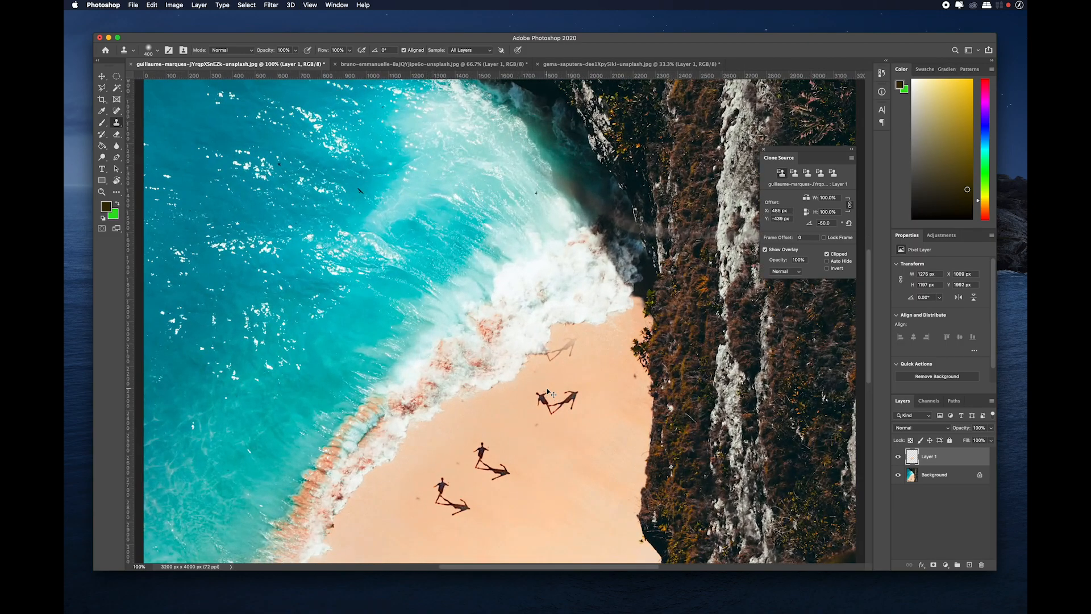
scroll(664, 179, "down", 5)
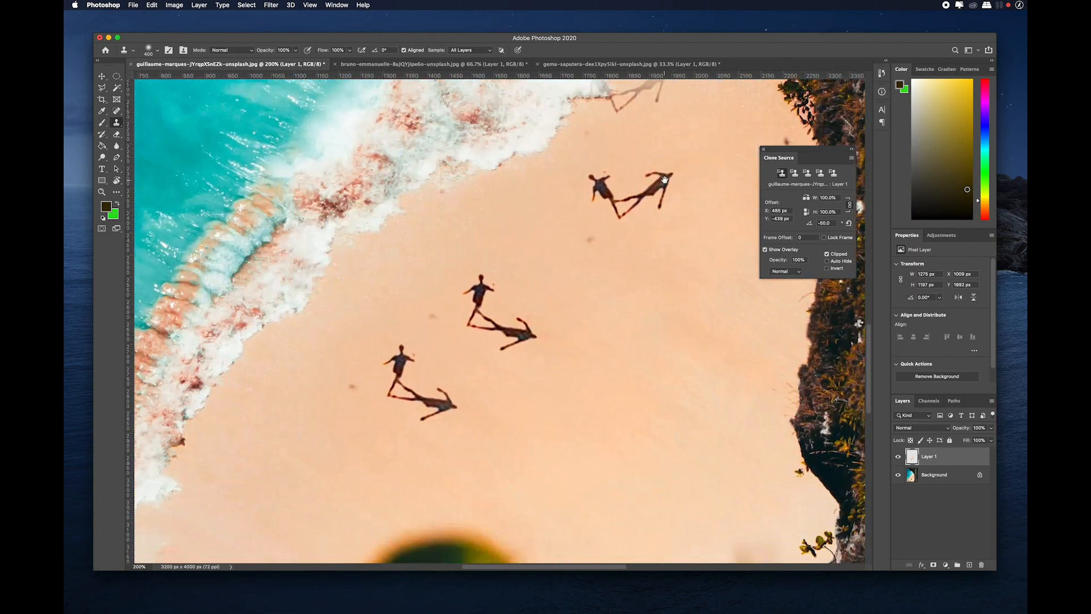
scroll(664, 179, "down", 3)
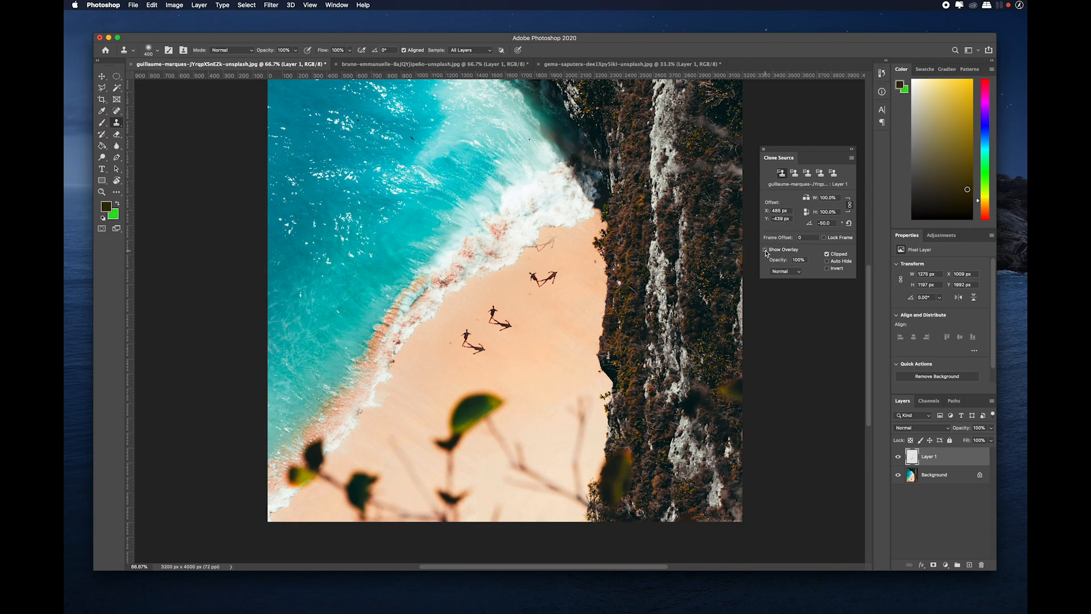
left_click(544, 277, "alt")
left_click(555, 347)
left_click(556, 336)
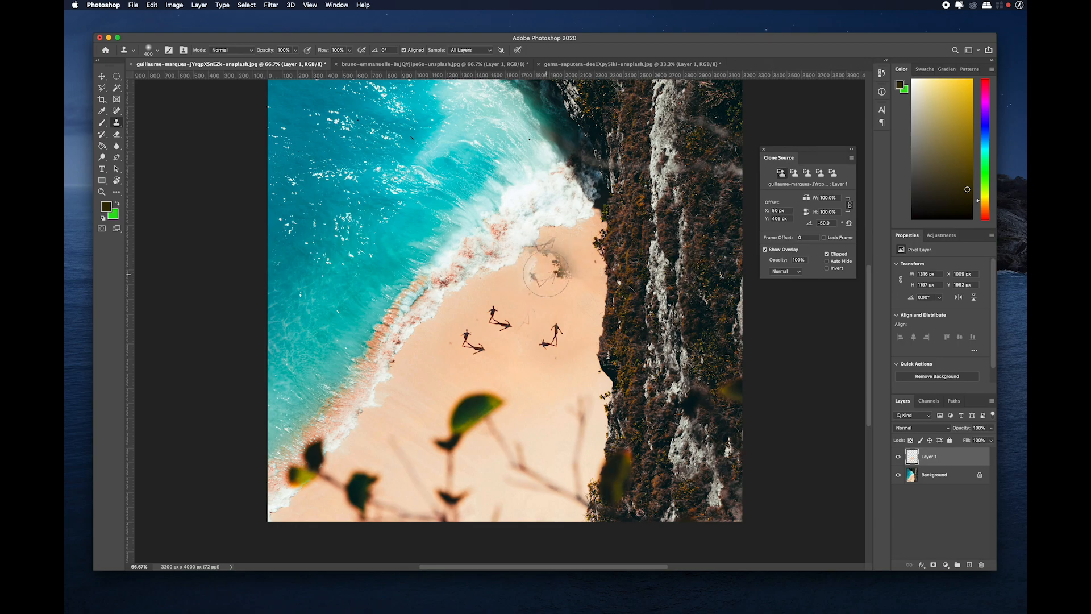
left_click(546, 274, "alt")
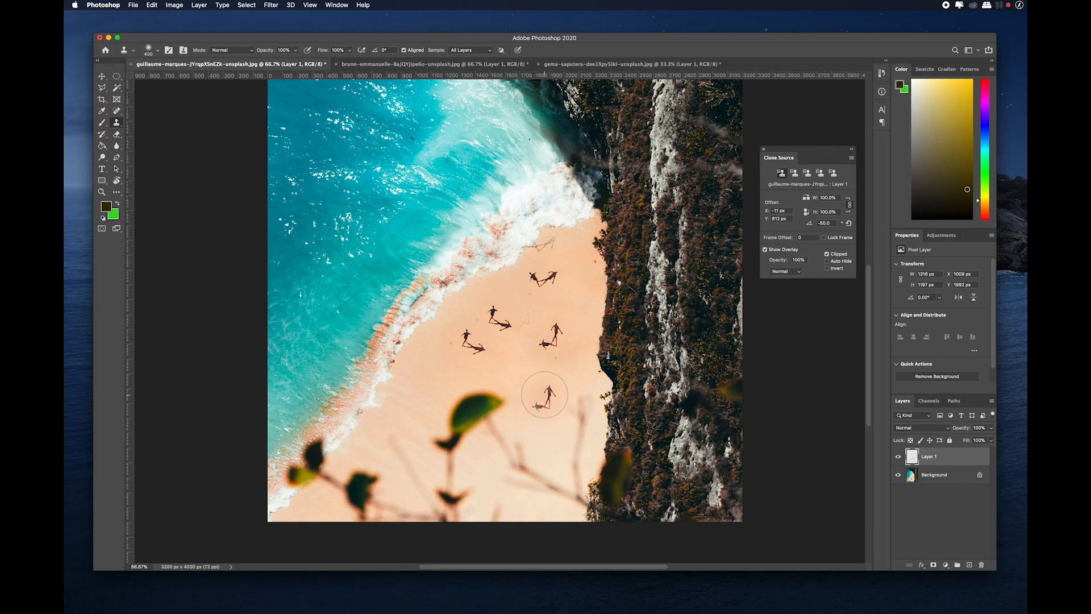
left_click(549, 415)
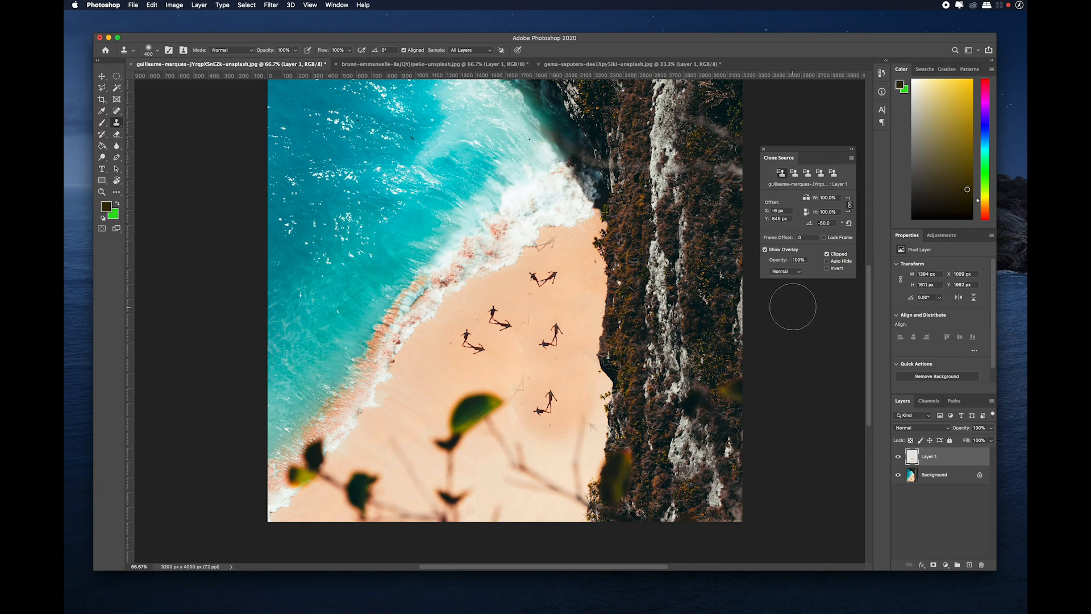
- Toggle the clone overlay, sample the second walking figure and clone rotated copies onto the sand beside the cliff
left_click(777, 253)
left_click(525, 315, "alt")
mouse_move(576, 302)
left_mouse_down()
mouse_move(597, 306)
mouse_move(575, 319)
mouse_move(578, 304)
left_mouse_up()
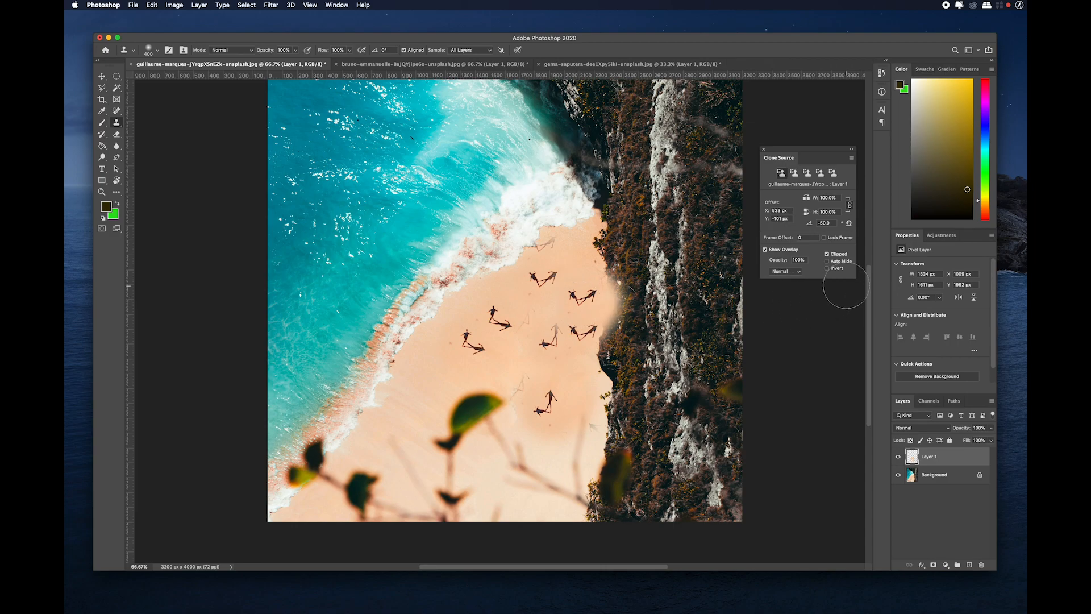
- Switch to the cat photo, turn off the overlay's Clipped option and sample the cat's face
left_click(597, 64)
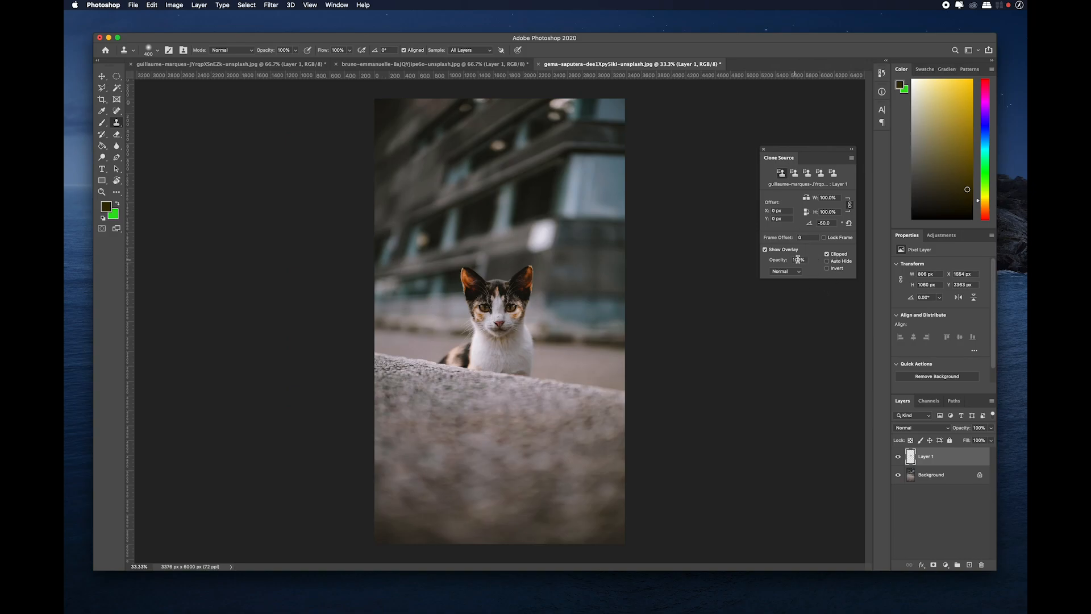
left_click(827, 255)
left_click(499, 312, "alt")
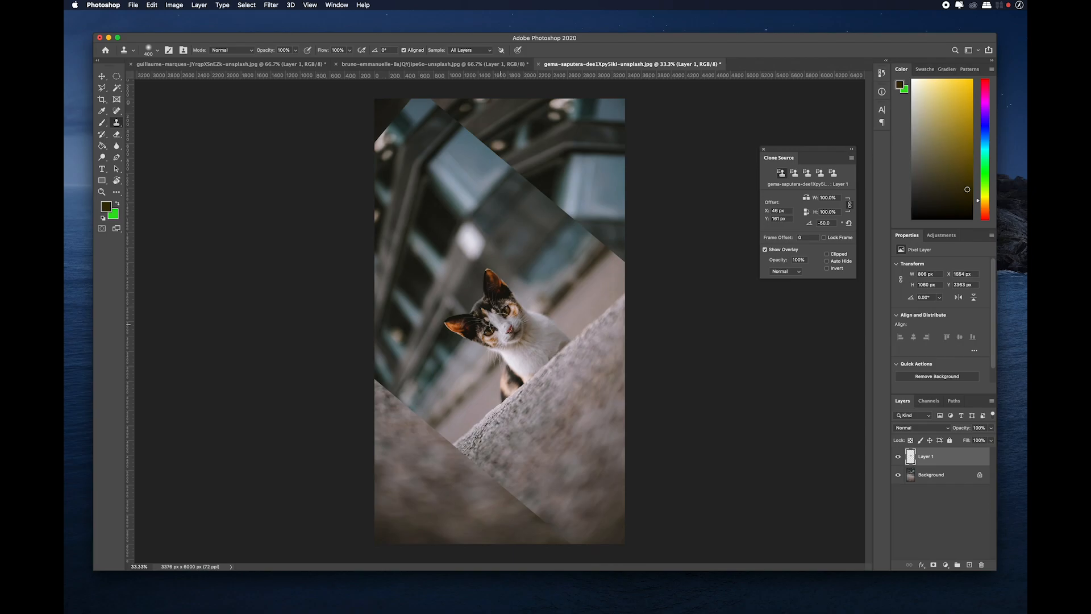
- Try cloning a tilted cat's head over the original, undo it, and toggle the overlay's Clipped option on and off
mouse_move(506, 314)
left_mouse_down()
mouse_move(502, 304)
mouse_move(559, 265)
mouse_move(482, 313)
mouse_move(508, 340)
mouse_move(503, 317)
left_mouse_up()
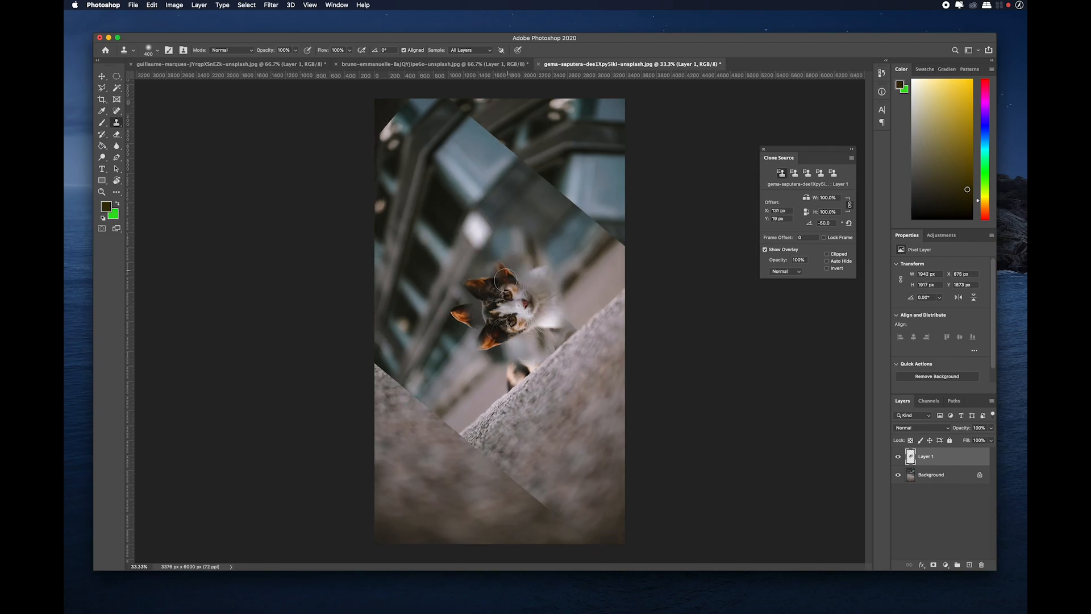
key("super+z")
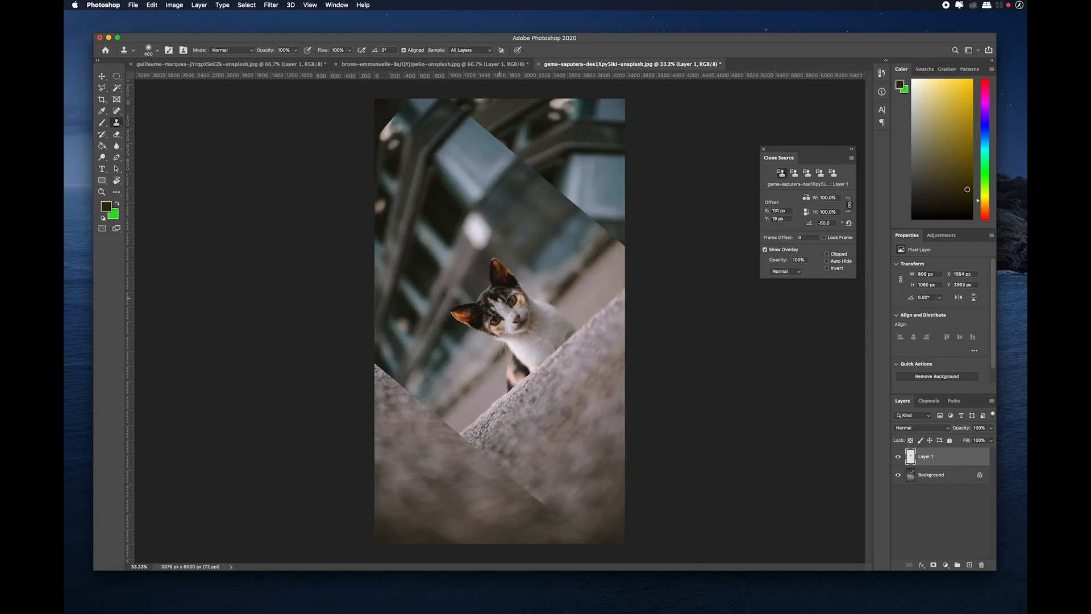
left_click(836, 256)
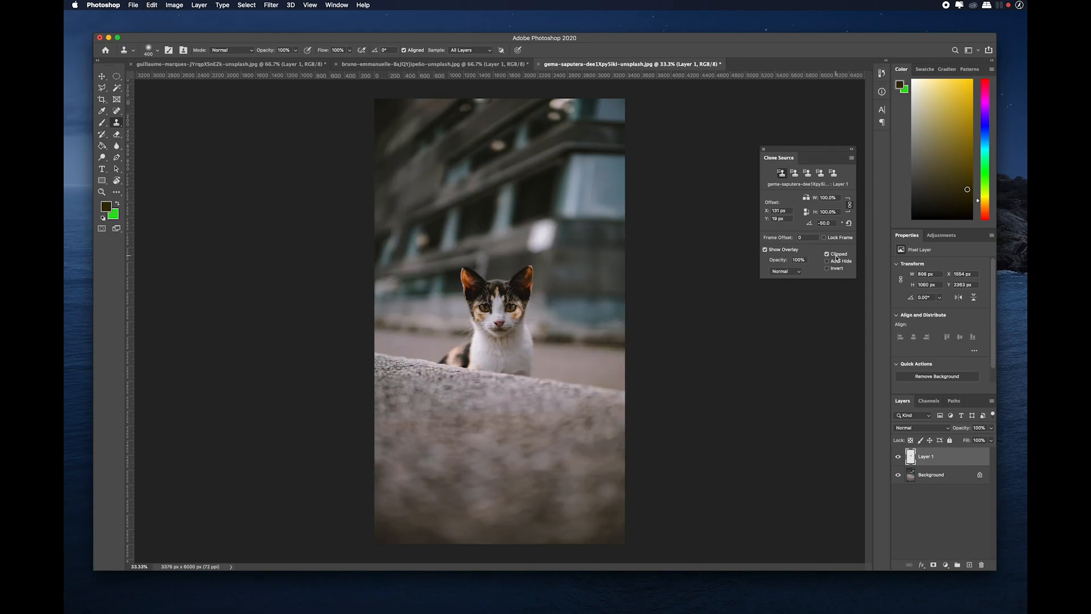
left_click(837, 257)
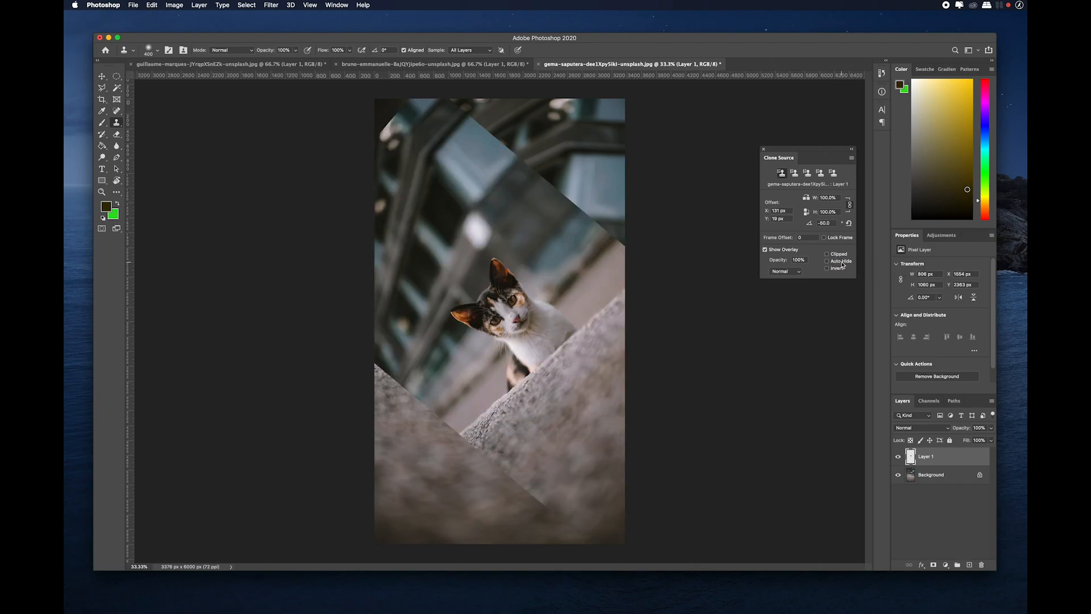
- Enable the overlay's Clipped and Auto Hide options, then try cloning the tilted cat over the original and undo the stroke
left_click(839, 255)
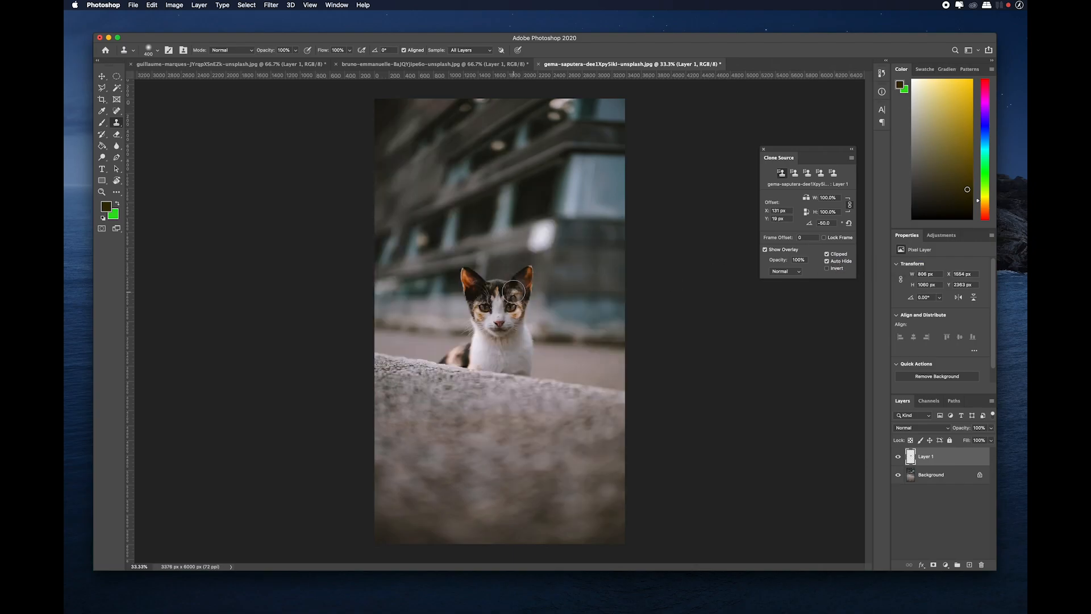
mouse_move(507, 300)
left_mouse_down()
mouse_move(468, 314)
mouse_move(522, 276)
mouse_move(442, 312)
mouse_move(525, 320)
mouse_move(503, 295)
left_mouse_up()
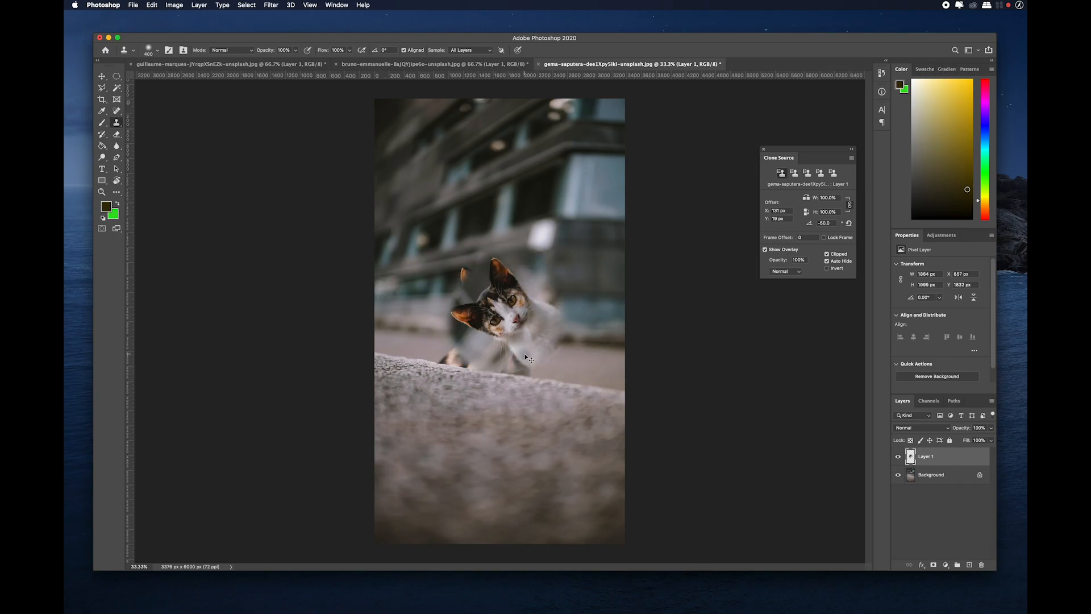
key("super+z")
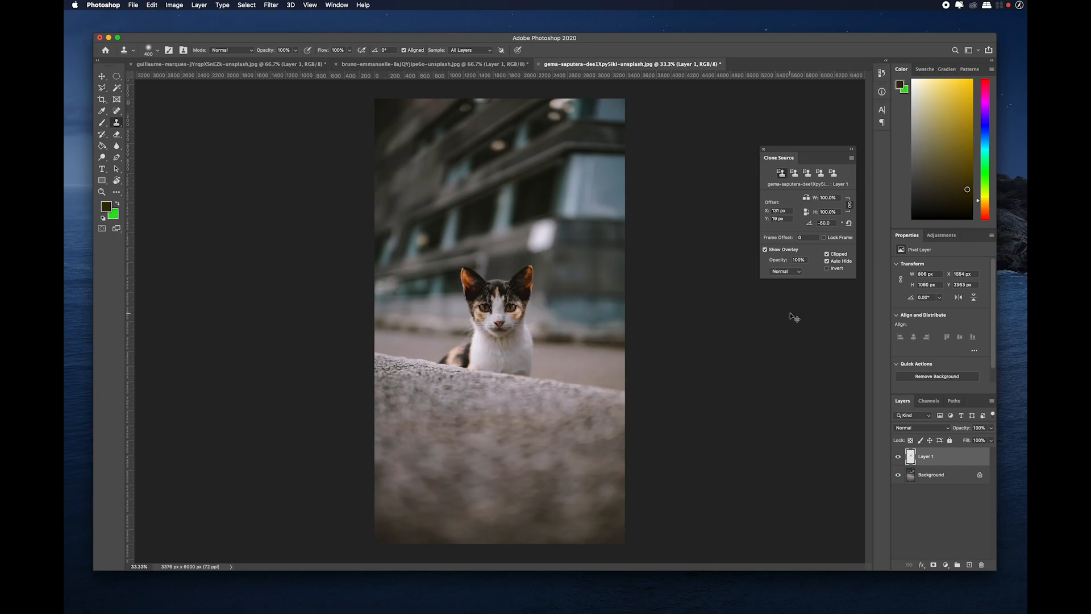
- Enable the overlay's Invert option, try cloning the tilted cat's face across the head, and undo the stroke
left_click(840, 269)
mouse_move(519, 314)
left_mouse_down()
mouse_move(563, 302)
mouse_move(494, 322)
mouse_move(558, 314)
left_mouse_up()
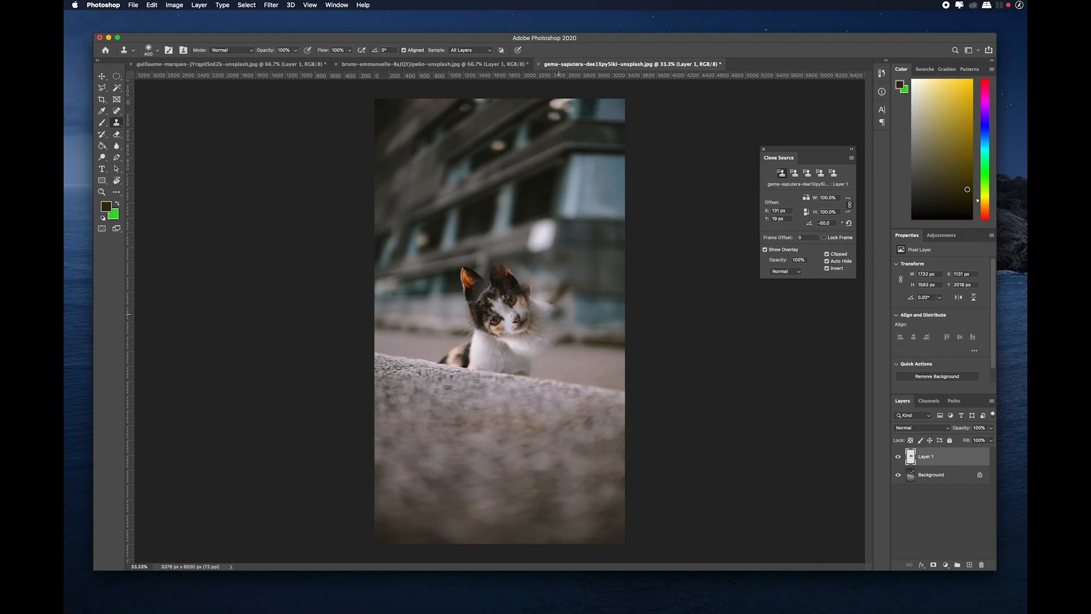
key("super+z")
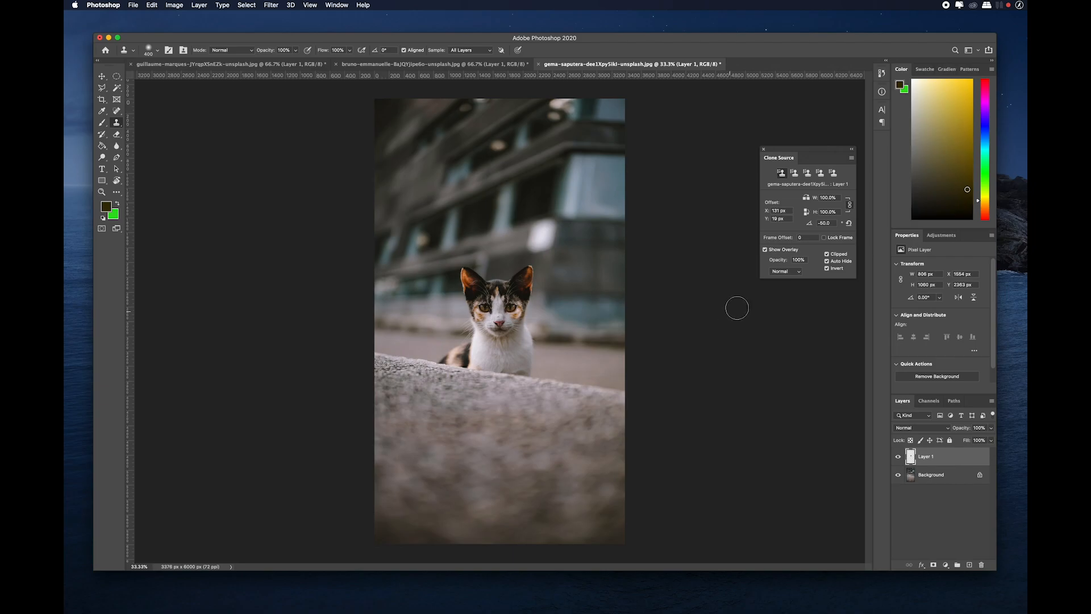
- Turn off the clone overlay's Invert and Auto Hide options
left_click(845, 270)
left_click(840, 260)
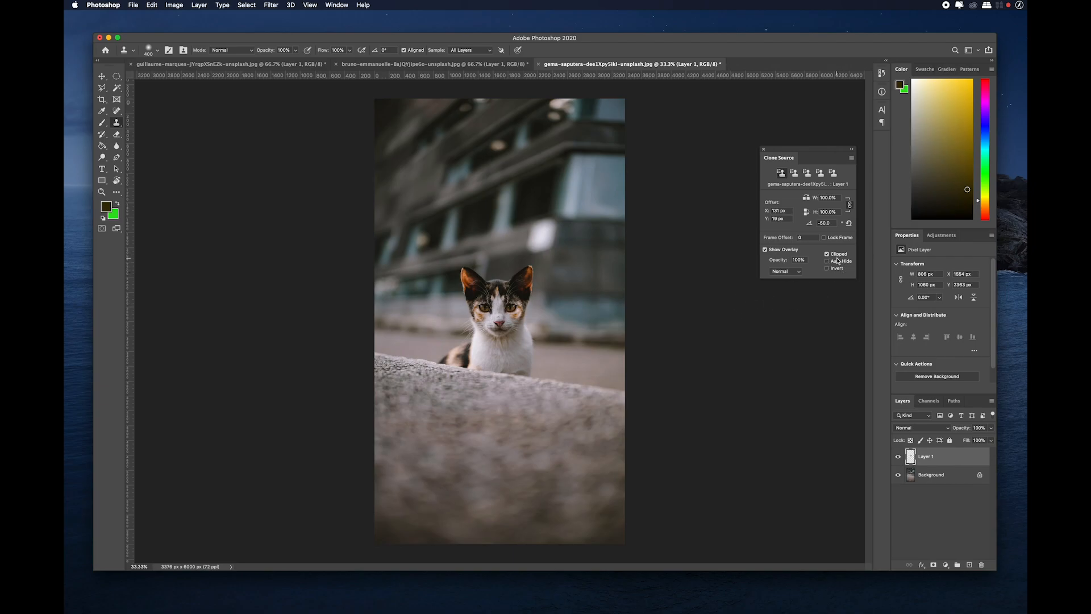